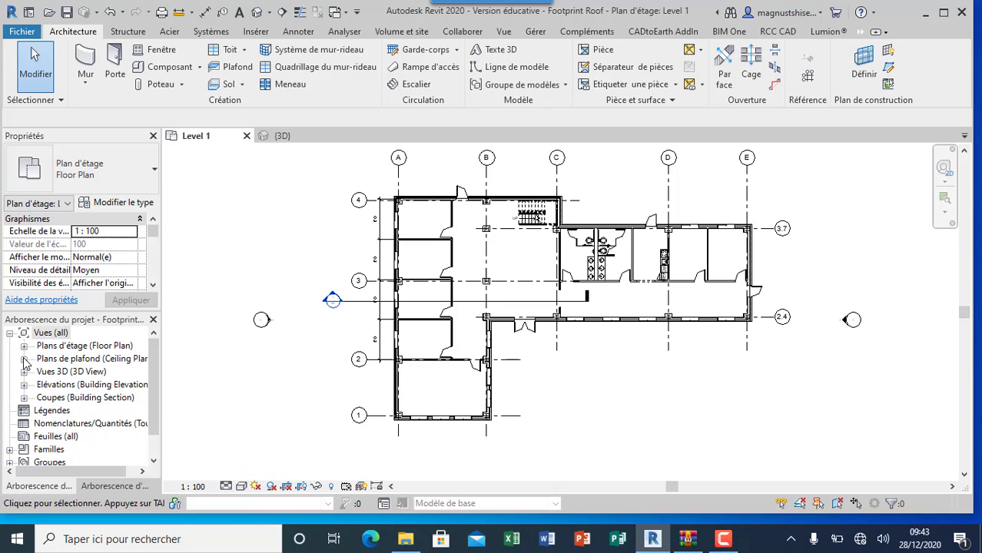
- Open the High Roof floor plan and start a roof by footprint (Toit par tracé)
{"action": "left_click", "coordinate": [24, 345]}
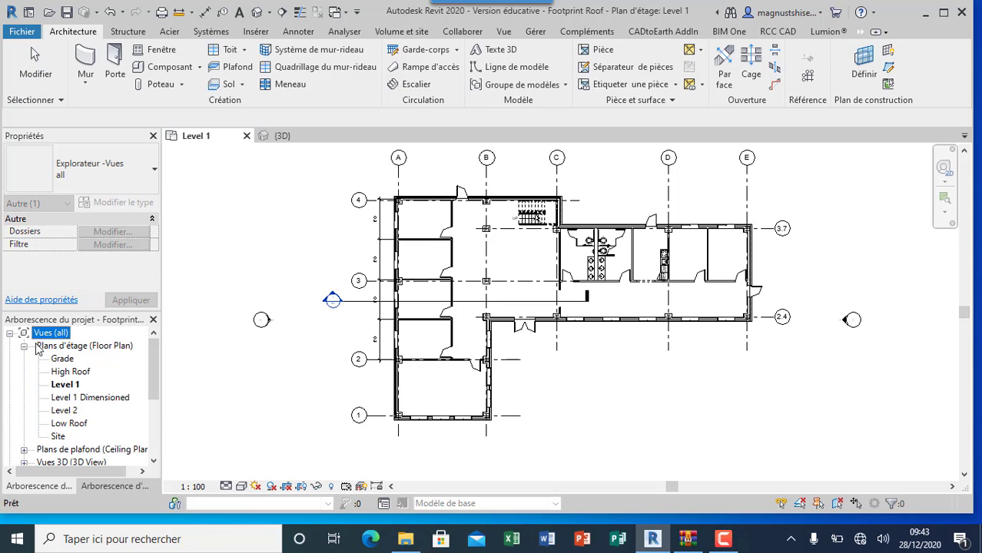
{"action": "double_click", "coordinate": [73, 373]}
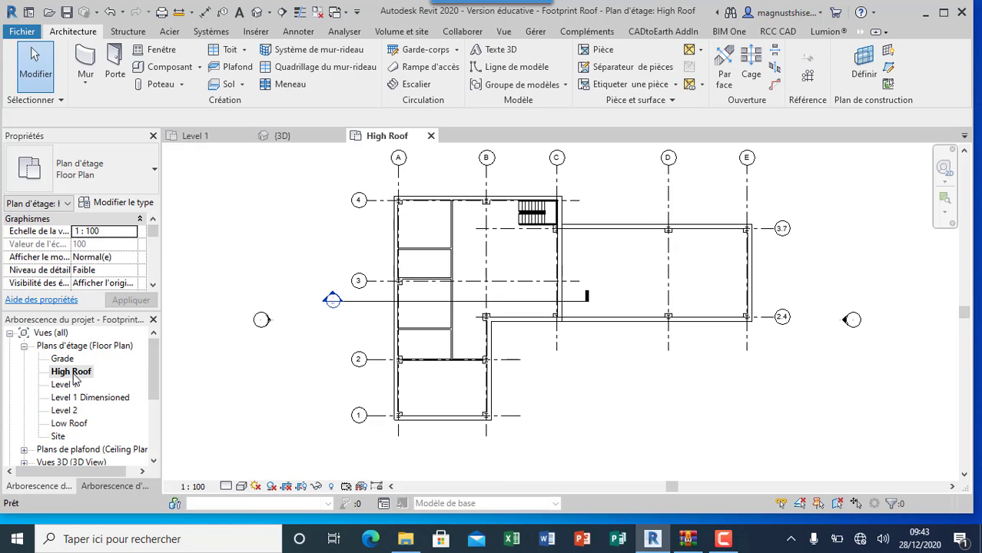
{"action": "scroll", "coordinate": [572, 252], "scroll_direction": "up", "scroll_amount": 1}
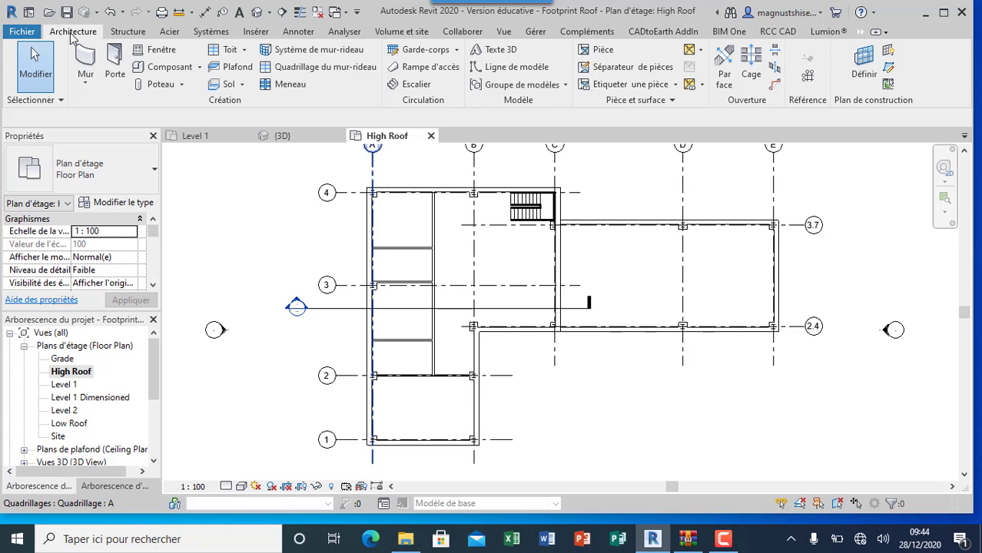
{"action": "left_click", "coordinate": [245, 51]}
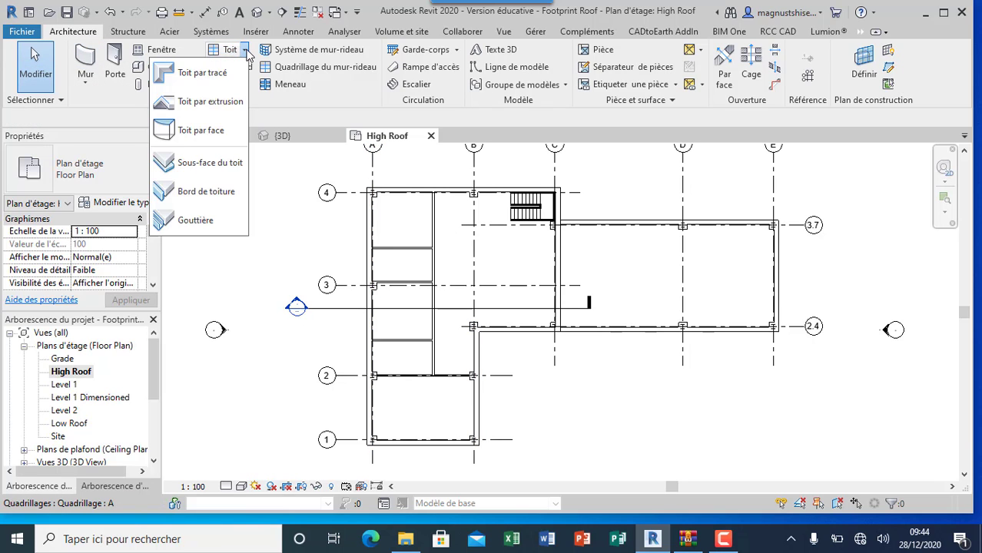
{"action": "left_click", "coordinate": [184, 77]}
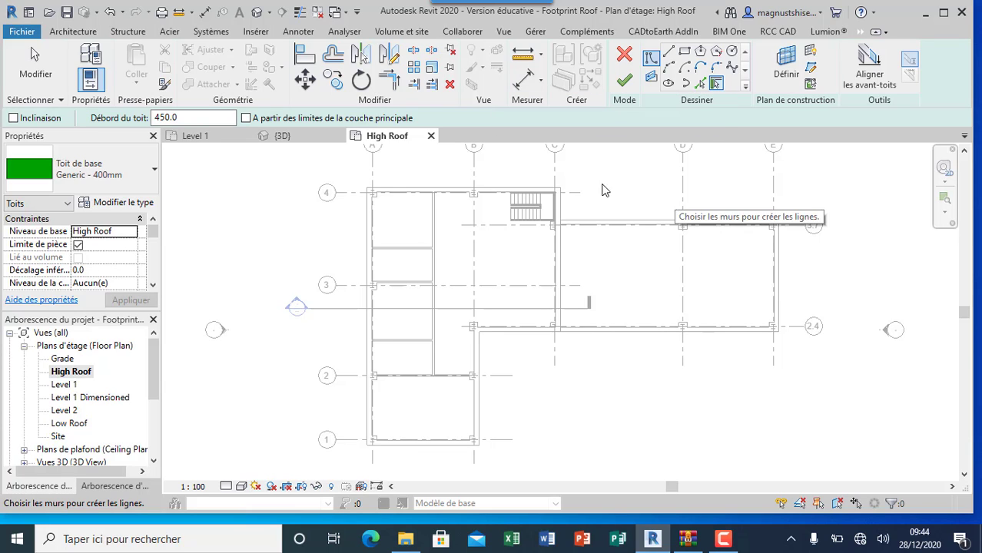
- Configure the roof footprint with slope-defining lines, the roof type Generic - 125mm and a 500 mm overhang
{"action": "left_click", "coordinate": [461, 192]}
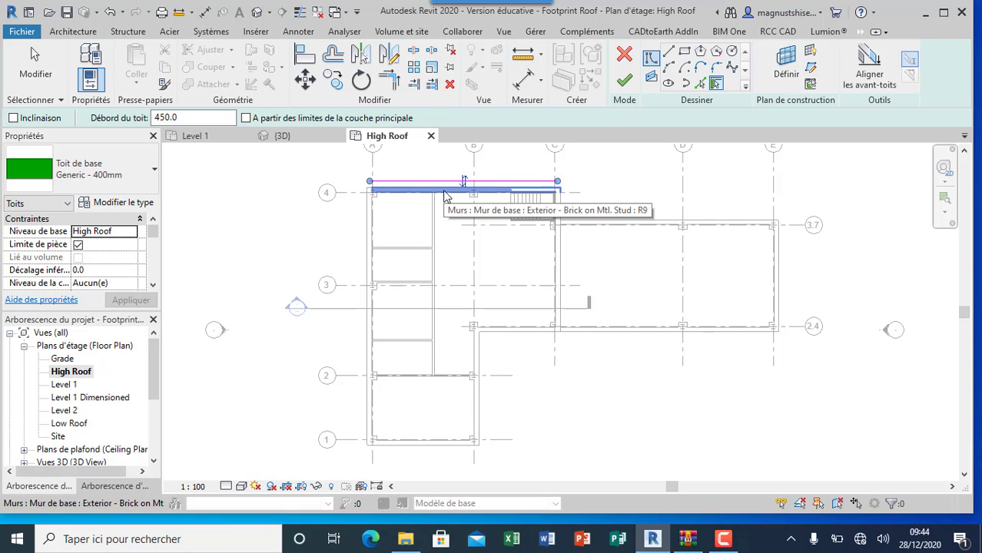
{"action": "left_click", "coordinate": [110, 12]}
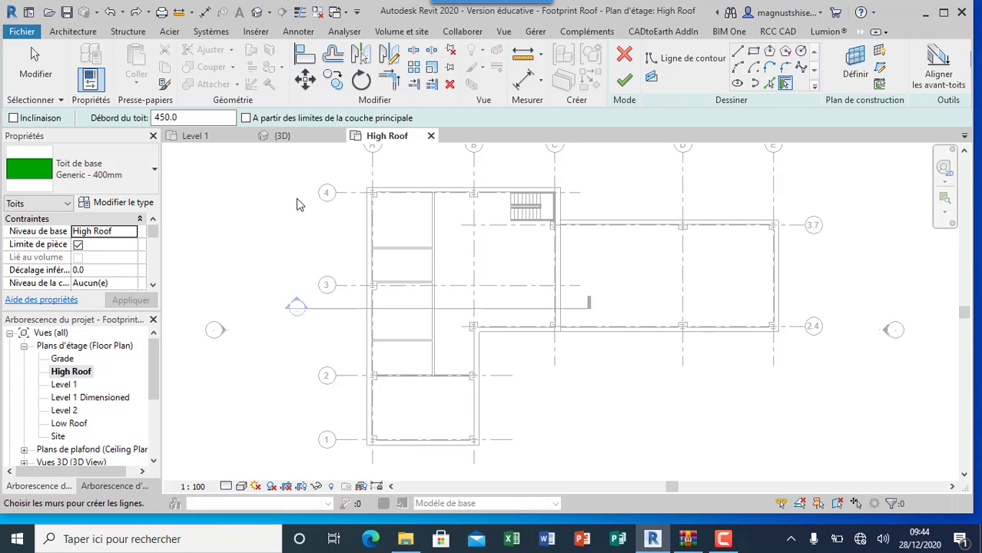
{"action": "left_click", "coordinate": [13, 119]}
{"action": "left_click", "coordinate": [80, 169]}
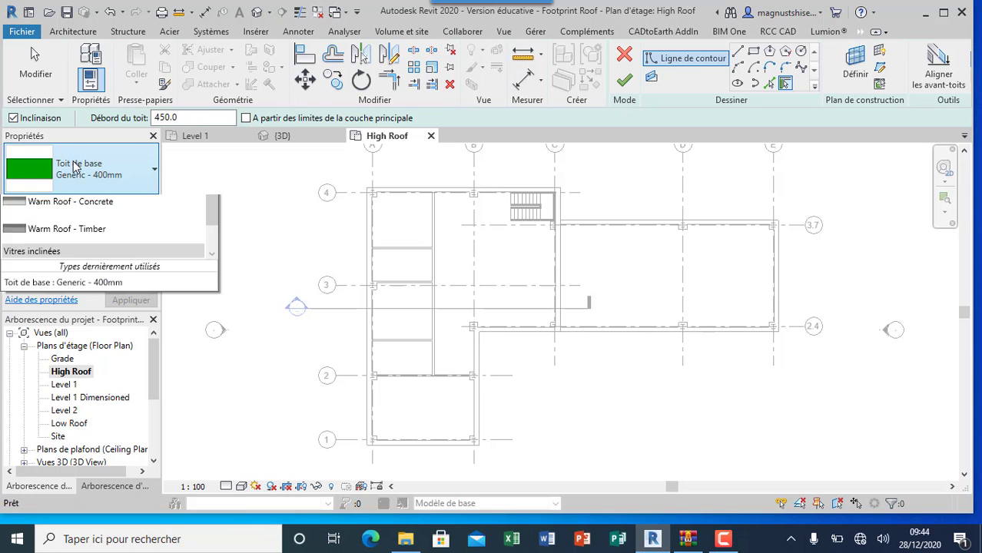
{"action": "left_click", "coordinate": [88, 271]}
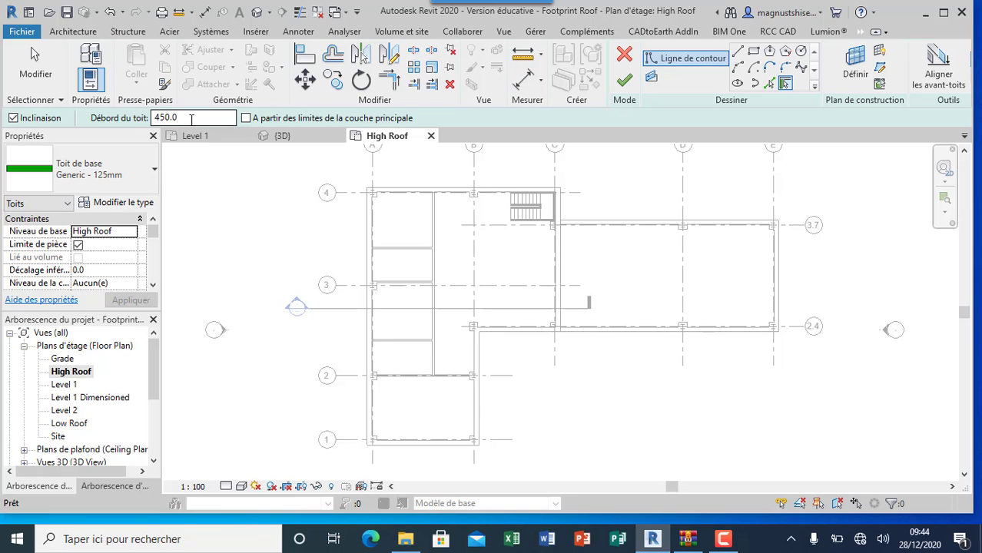
{"action": "left_click_drag", "start_coordinate": [189, 118], "coordinate": [133, 121]}
{"action": "type", "text": "5"}
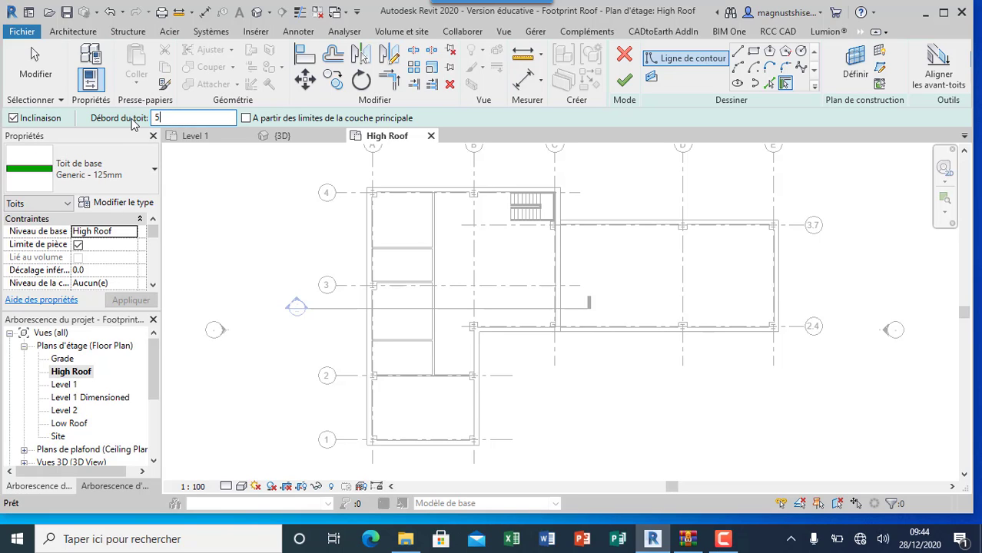
{"action": "key", "text": "Return"}
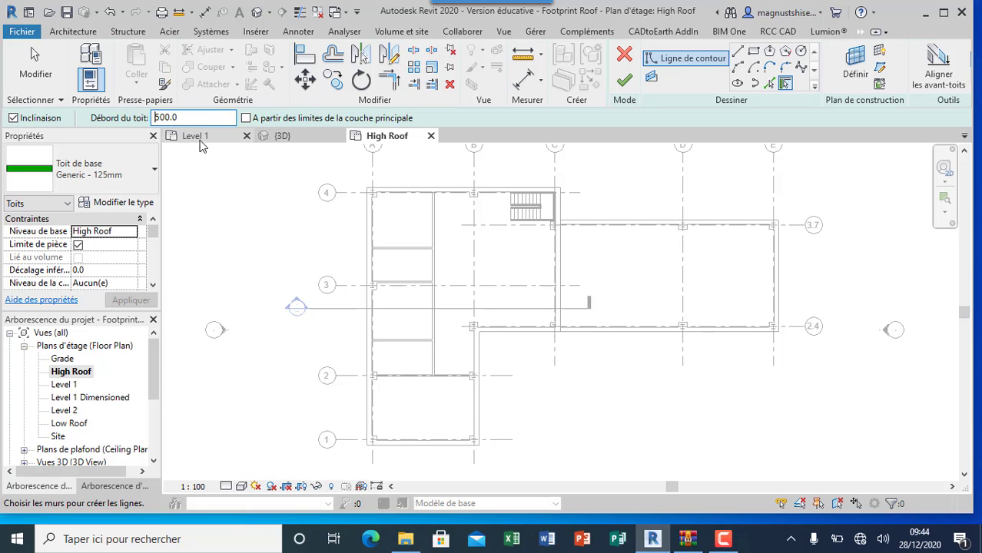
- Add roof boundary lines from the exterior walls along grids 4 and A, setting each slope to 20°
{"action": "left_click", "coordinate": [448, 192]}
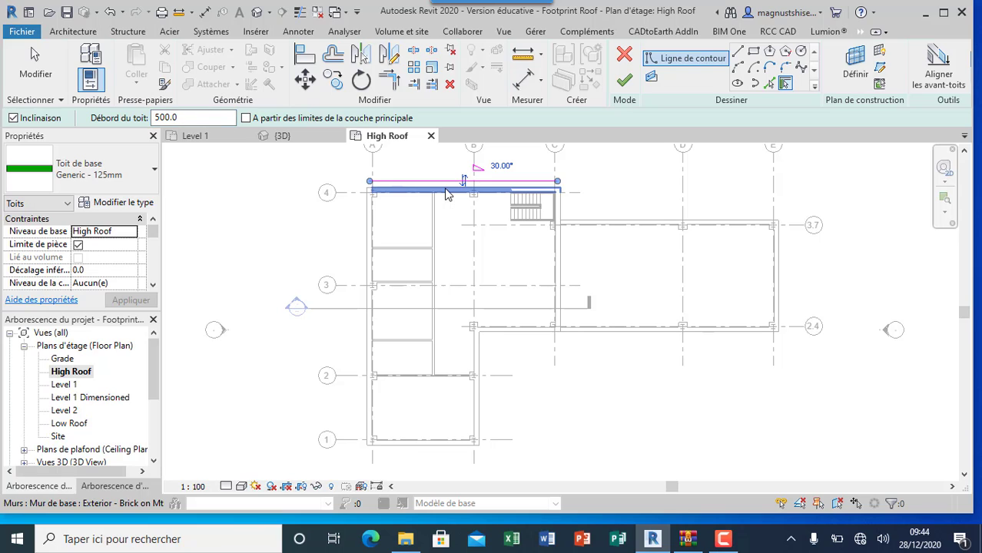
{"action": "left_click", "coordinate": [501, 166]}
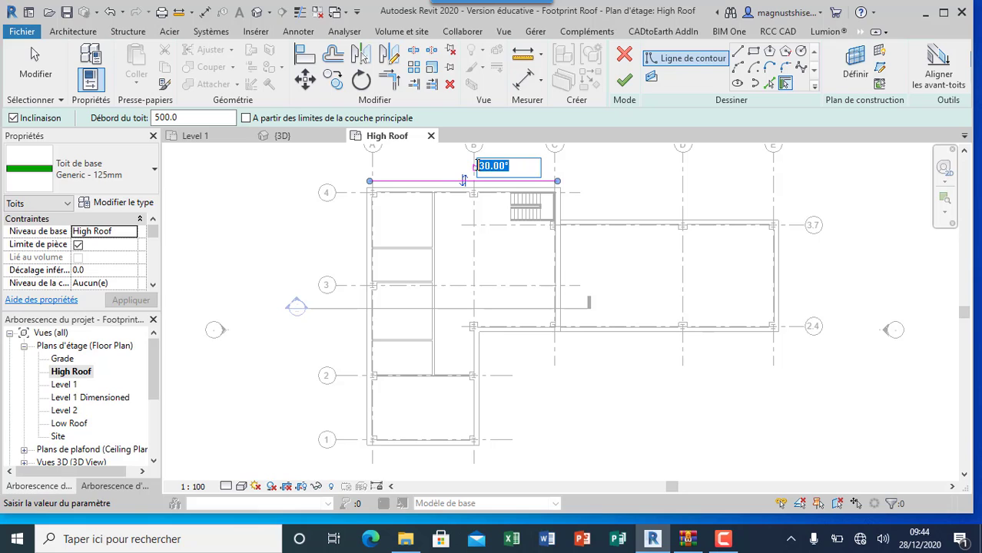
{"action": "type", "text": "20"}
{"action": "key", "text": "Return"}
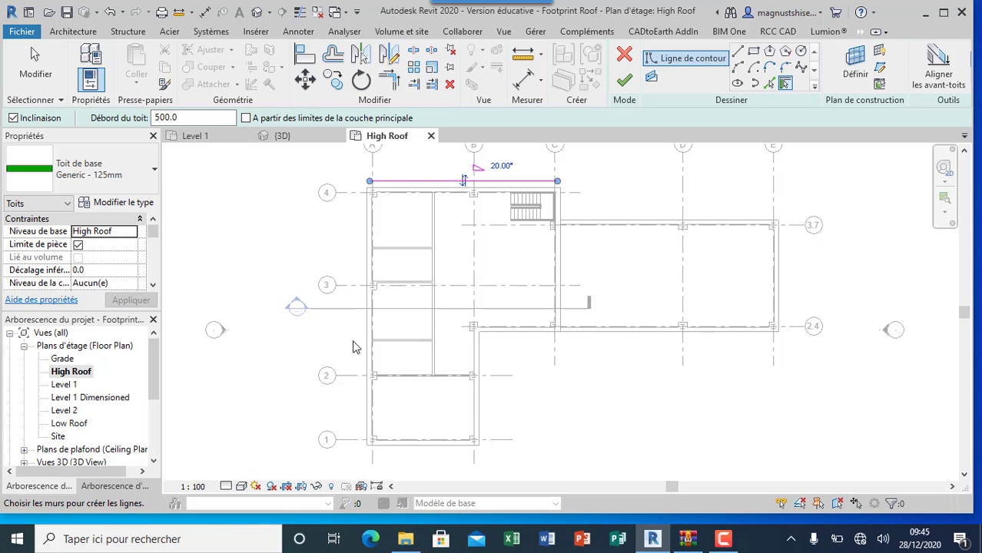
{"action": "left_click", "coordinate": [367, 302]}
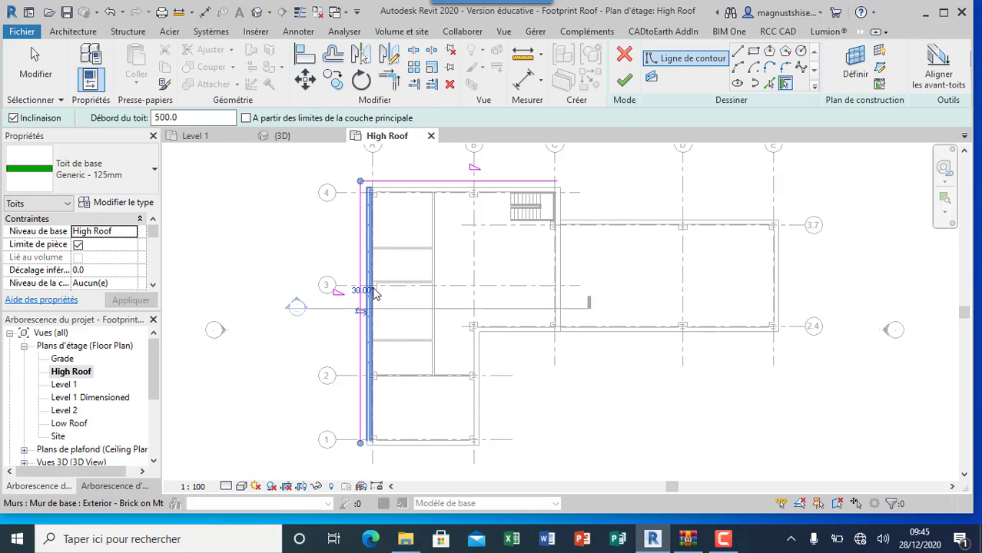
{"action": "left_click", "coordinate": [358, 291]}
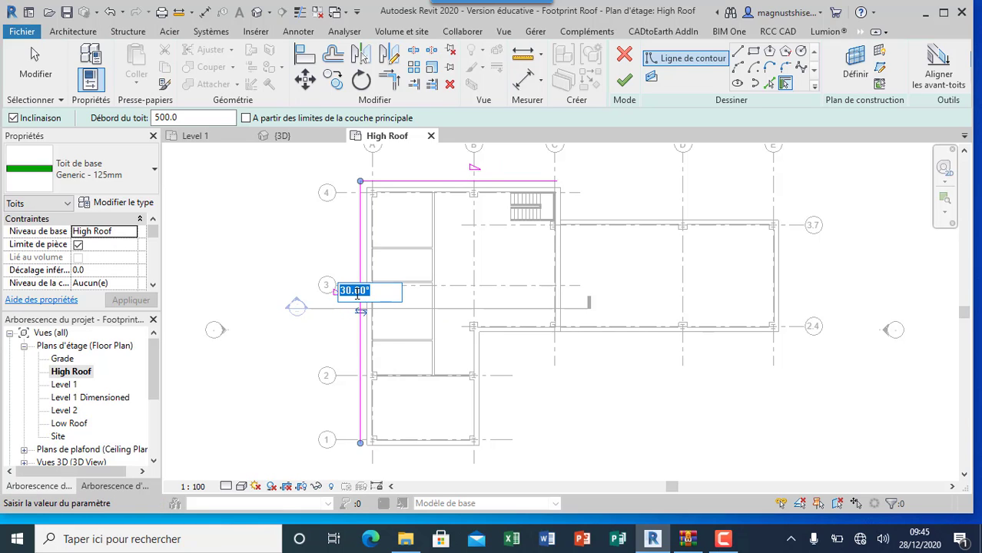
{"action": "type", "text": "20"}
{"action": "key", "text": "Return"}
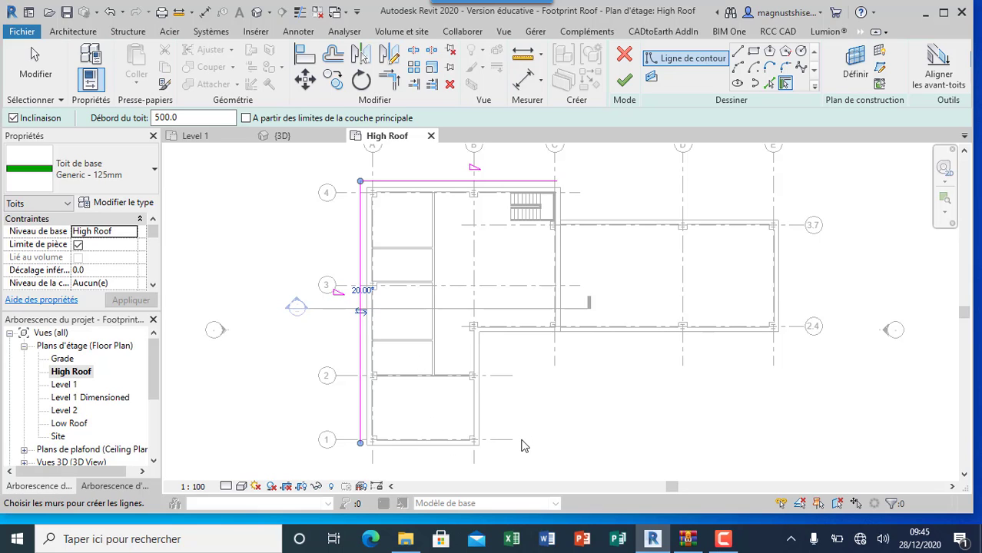
- Add roof boundary lines from the walls along grid 1 and grid C, setting each slope to 20°
{"action": "left_click", "coordinate": [426, 453]}
{"action": "left_click", "coordinate": [423, 461]}
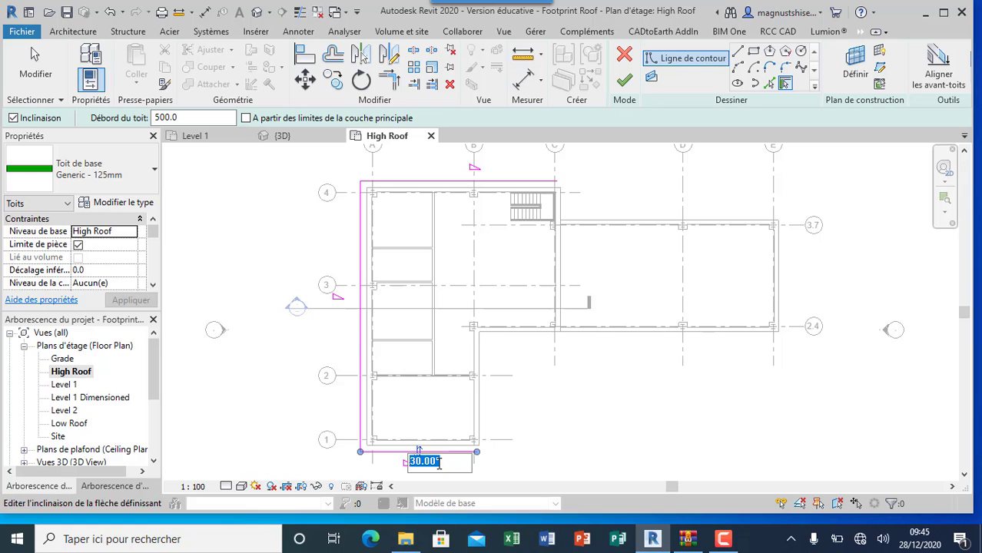
{"action": "type", "text": "20"}
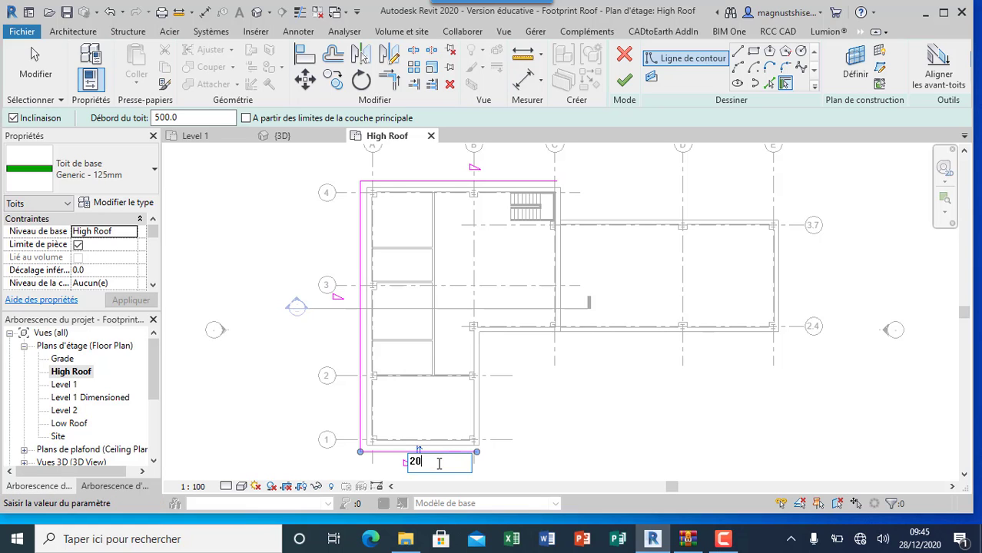
{"action": "key", "text": "Return"}
{"action": "left_click", "coordinate": [559, 274]}
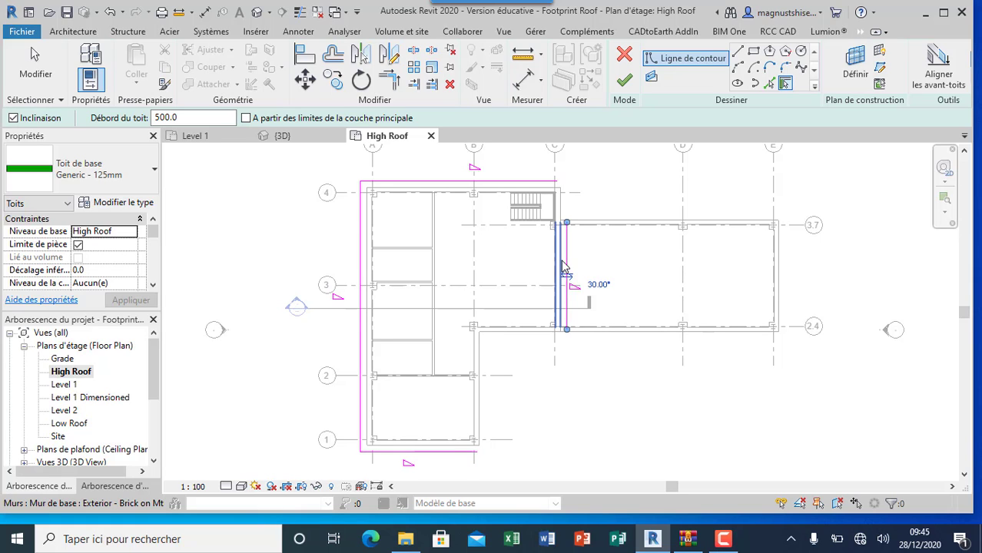
{"action": "left_click", "coordinate": [596, 286]}
{"action": "type", "text": "20"}
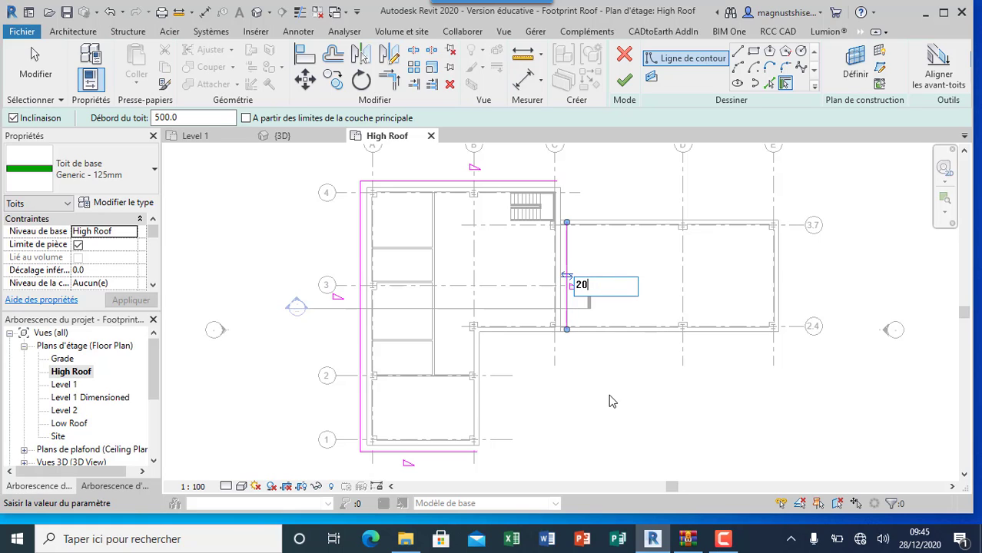
{"action": "key", "text": "Return"}
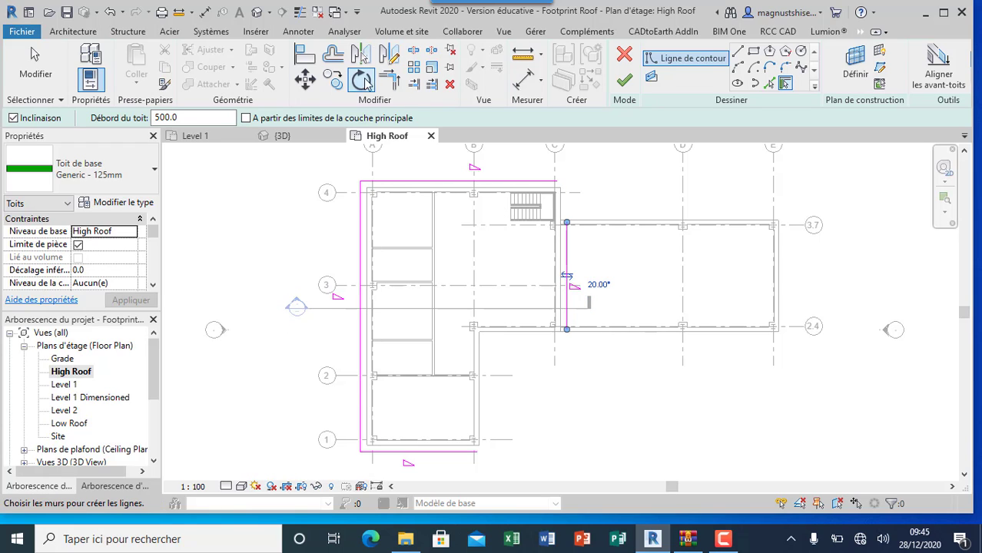
- Trim the roof boundary lines to corners so the line by grid C meets the grid 4 and grid 1 lines
{"action": "left_click", "coordinate": [386, 83]}
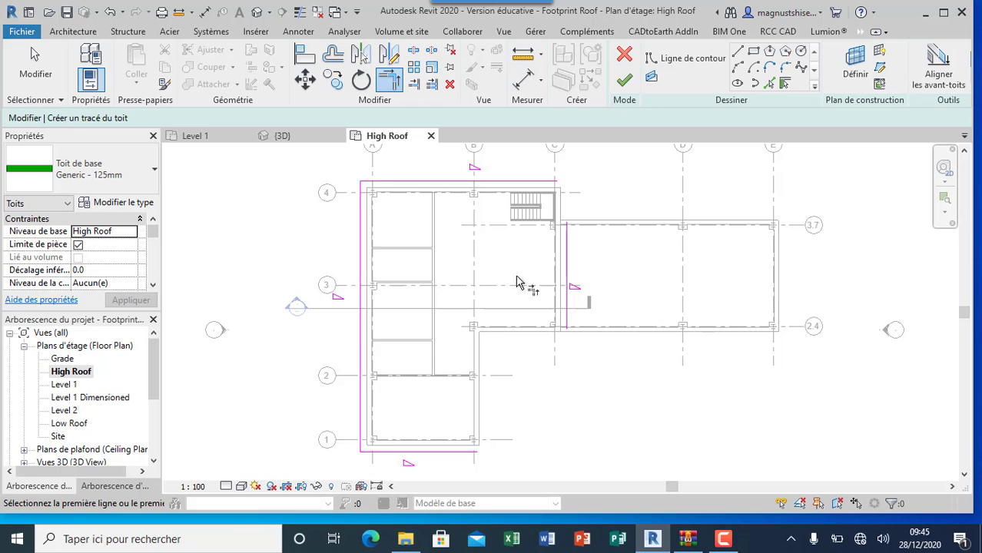
{"action": "left_click", "coordinate": [567, 256]}
{"action": "left_click", "coordinate": [547, 183]}
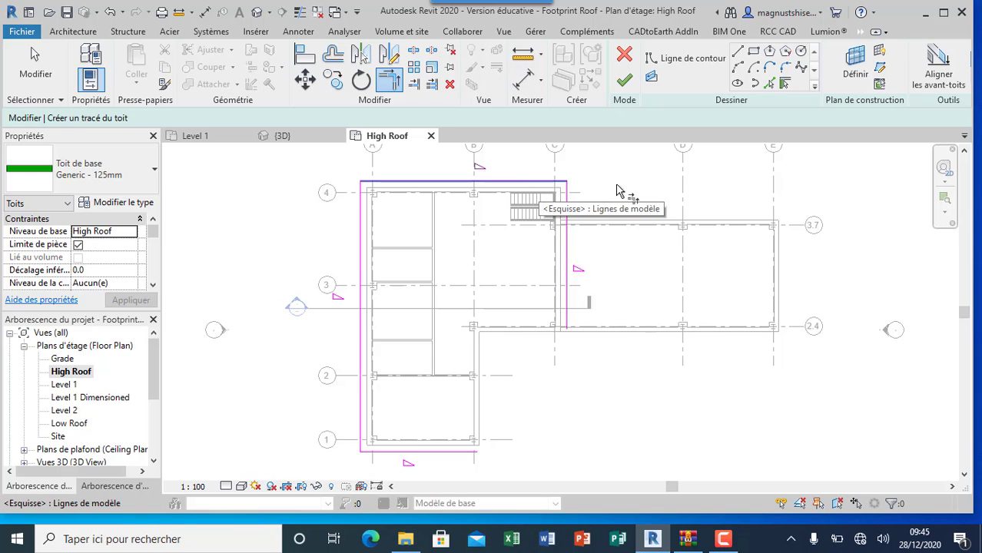
{"action": "left_click", "coordinate": [566, 290]}
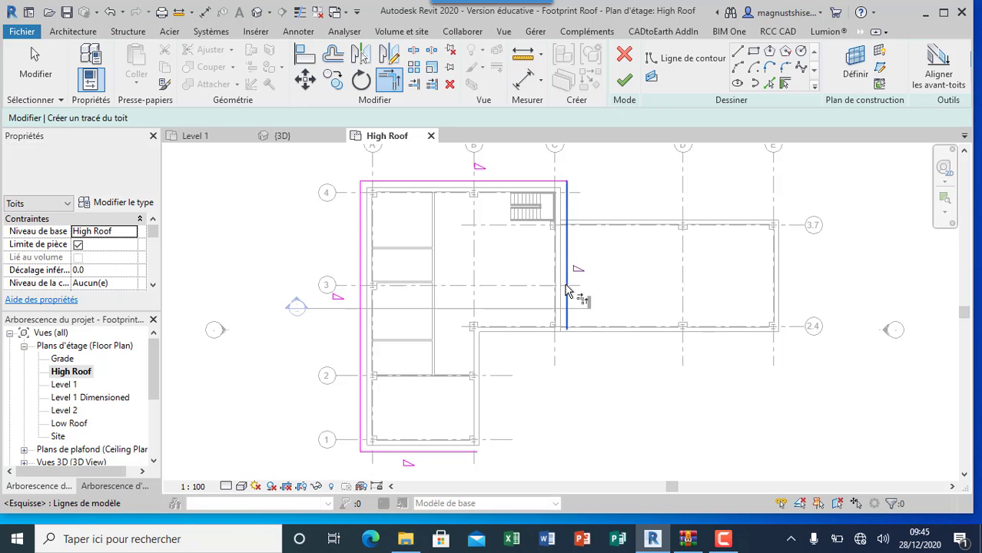
{"action": "left_click", "coordinate": [459, 455]}
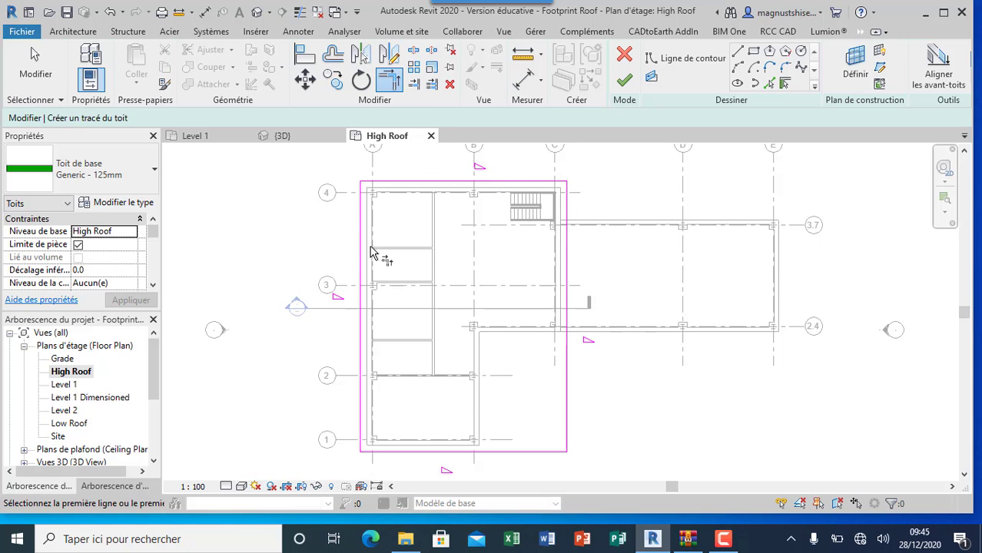
- Switch to the 3D view, finish the roof footprint and inspect the resulting roof
{"action": "left_click", "coordinate": [257, 13]}
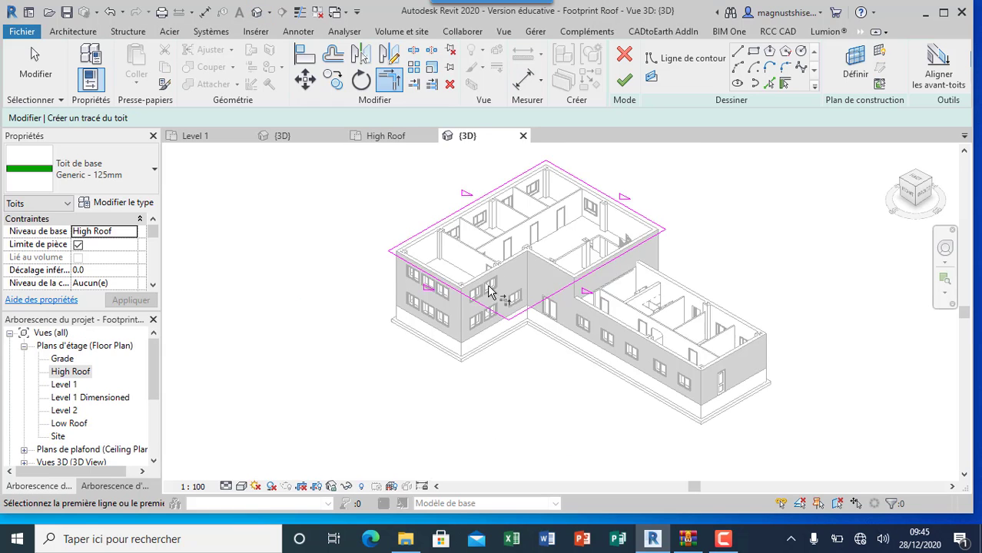
{"action": "left_click", "coordinate": [624, 81]}
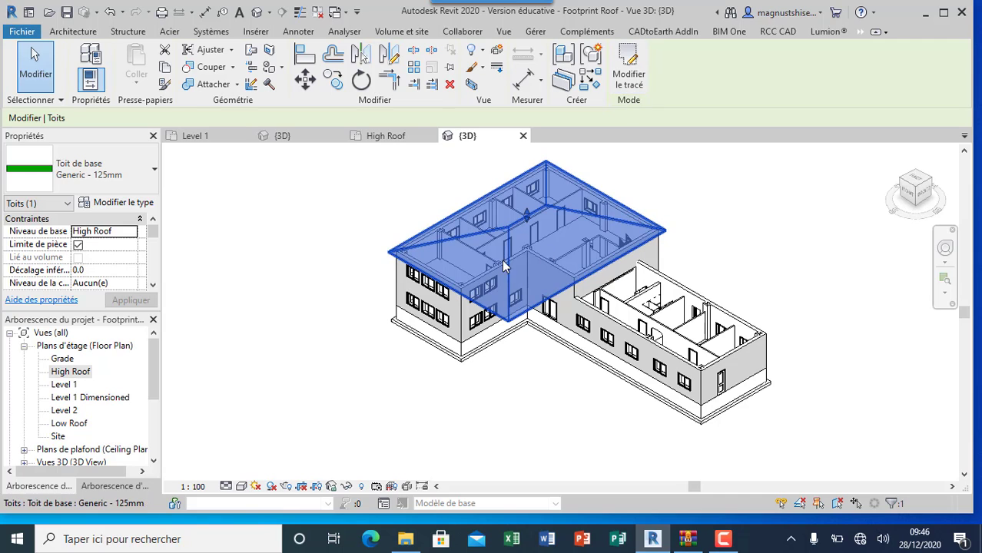
{"action": "scroll", "coordinate": [507, 208], "scroll_direction": "up", "scroll_amount": 4}
{"action": "left_click", "coordinate": [367, 185]}
{"action": "scroll", "coordinate": [367, 185], "scroll_direction": "down", "scroll_amount": 4}
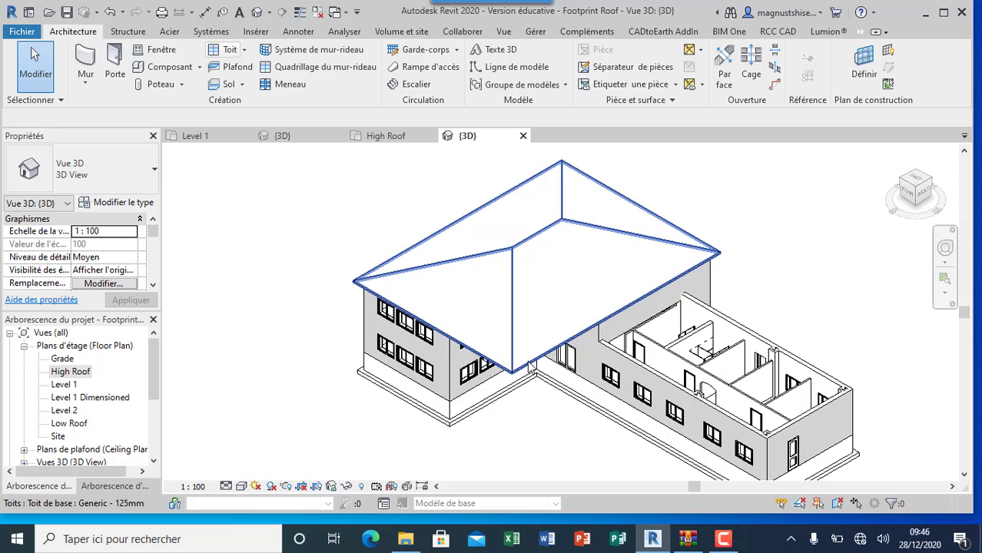
{"action": "scroll", "coordinate": [503, 338], "scroll_direction": "up", "scroll_amount": 2}
{"action": "scroll", "coordinate": [492, 346], "scroll_direction": "down", "scroll_amount": 1}
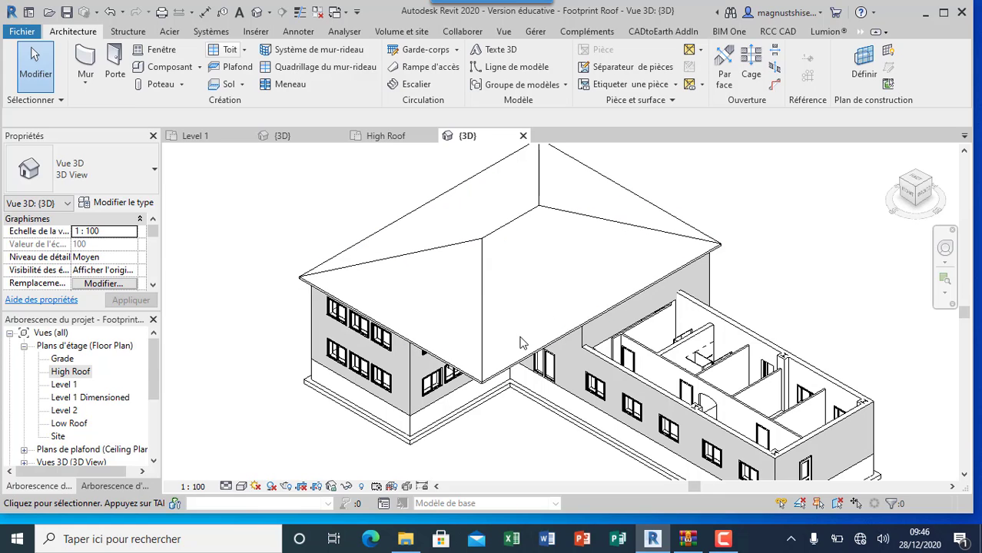
- Edit the roof's footprint by picking the two recessed exterior walls along grids B and 2.4 so it follows the inner corner
{"action": "left_click", "coordinate": [519, 221]}
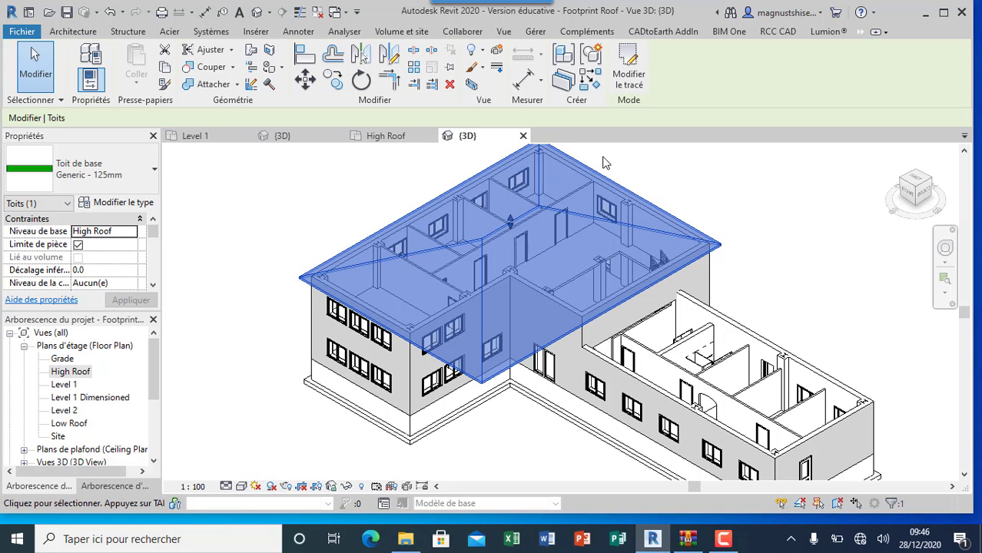
{"action": "left_click", "coordinate": [629, 79]}
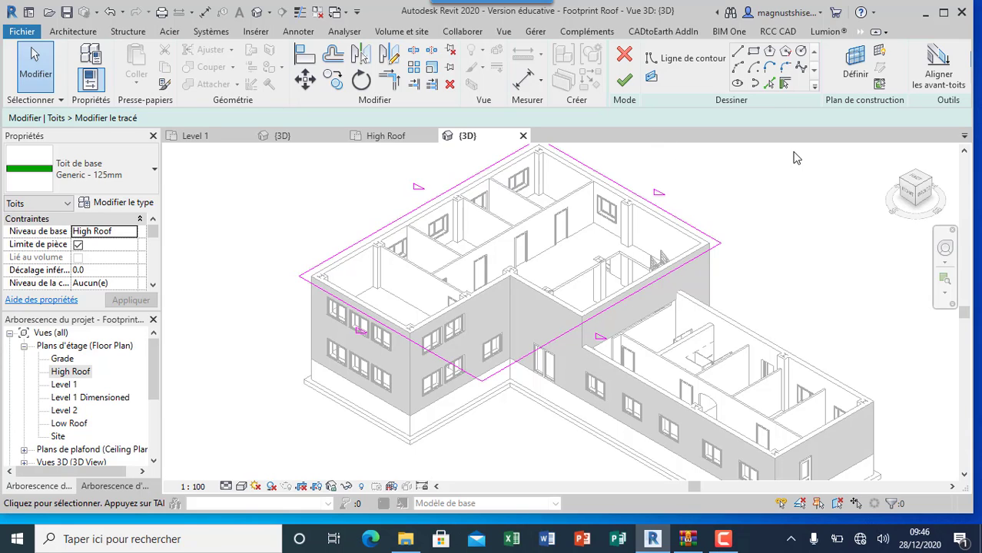
{"action": "left_click", "coordinate": [785, 83]}
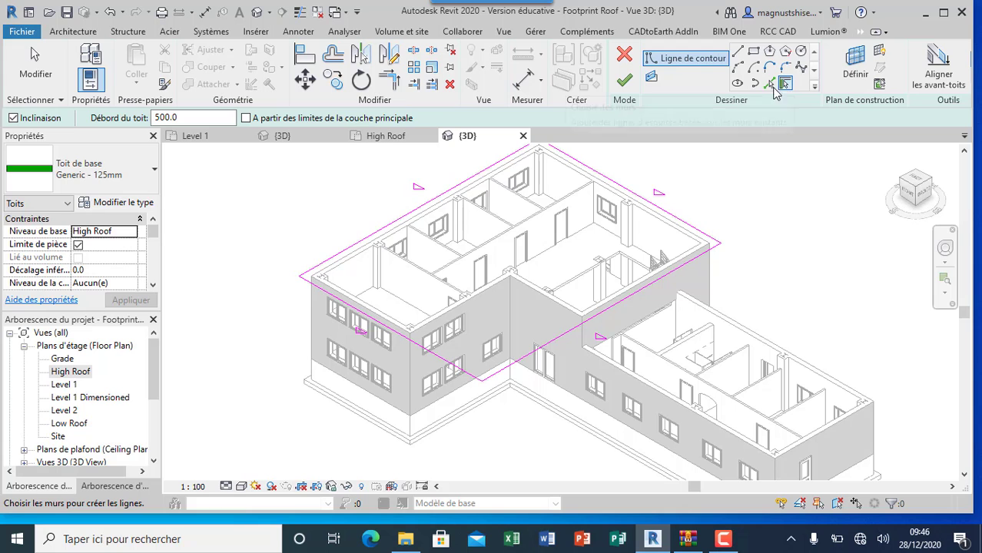
{"action": "scroll", "coordinate": [448, 284], "scroll_direction": "up", "scroll_amount": 4}
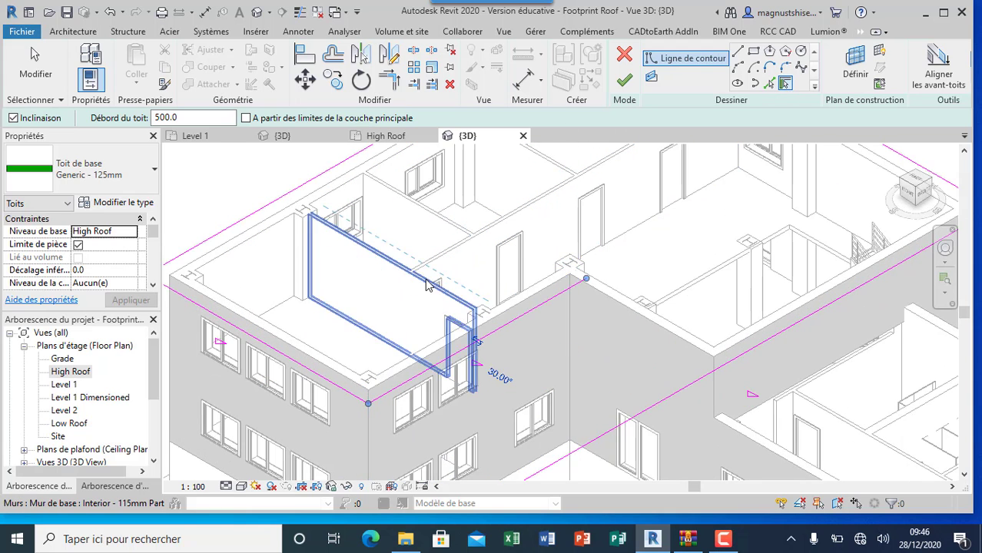
{"action": "scroll", "coordinate": [428, 280], "scroll_direction": "down", "scroll_amount": 2}
{"action": "left_click", "coordinate": [595, 318]}
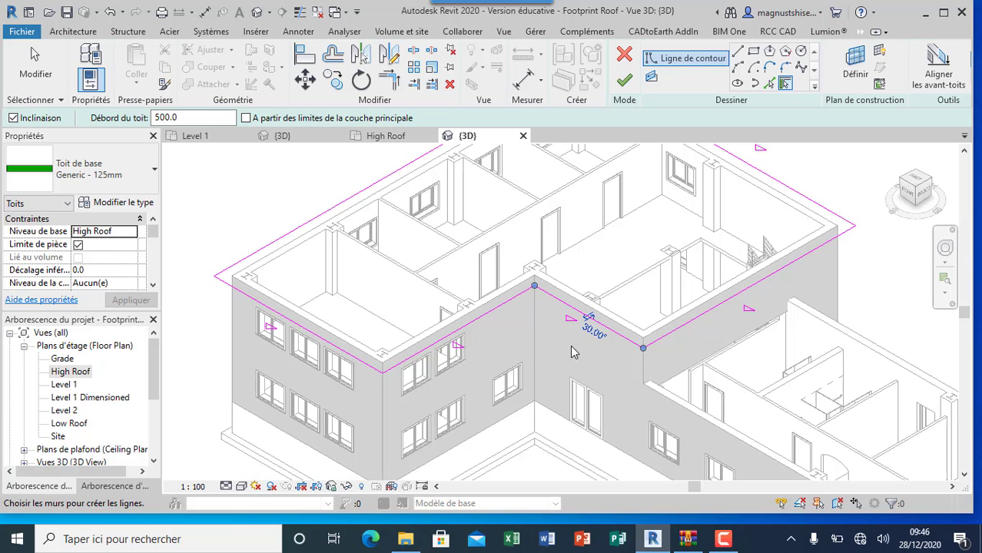
- Finish the edited roof footprint and inspect the resulting roof around the inner corner
{"action": "scroll", "coordinate": [463, 413], "scroll_direction": "down", "scroll_amount": 2}
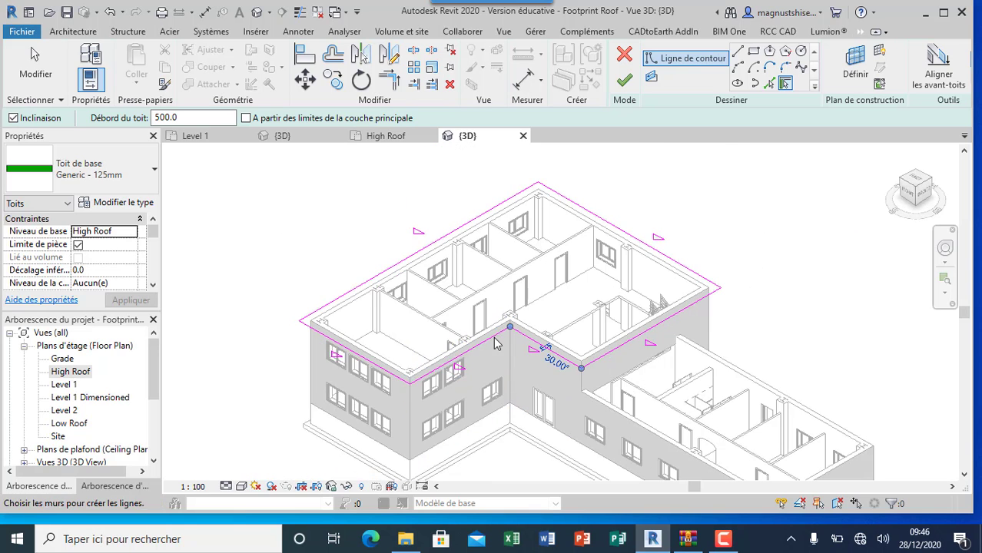
{"action": "left_click", "coordinate": [623, 80]}
{"action": "left_click", "coordinate": [321, 192]}
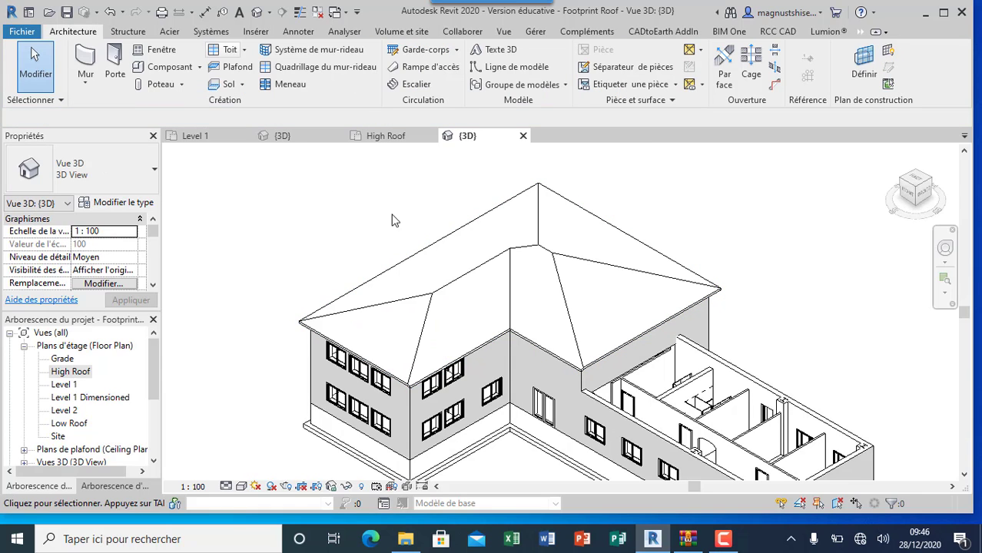
{"action": "scroll", "coordinate": [682, 327], "scroll_direction": "up", "scroll_amount": 5}
{"action": "scroll", "coordinate": [682, 326], "scroll_direction": "down", "scroll_amount": 4}
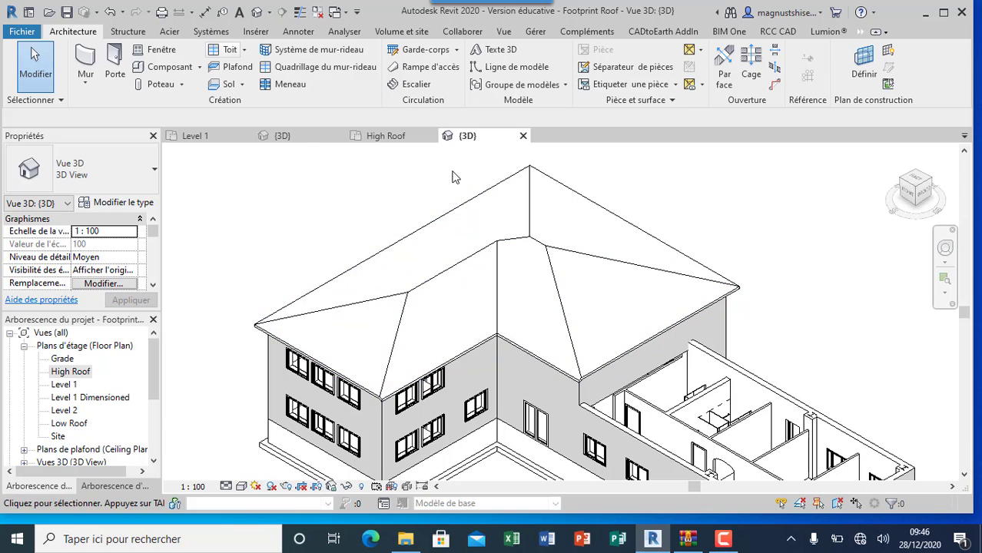
{"action": "scroll", "coordinate": [510, 336], "scroll_direction": "up", "scroll_amount": 2}
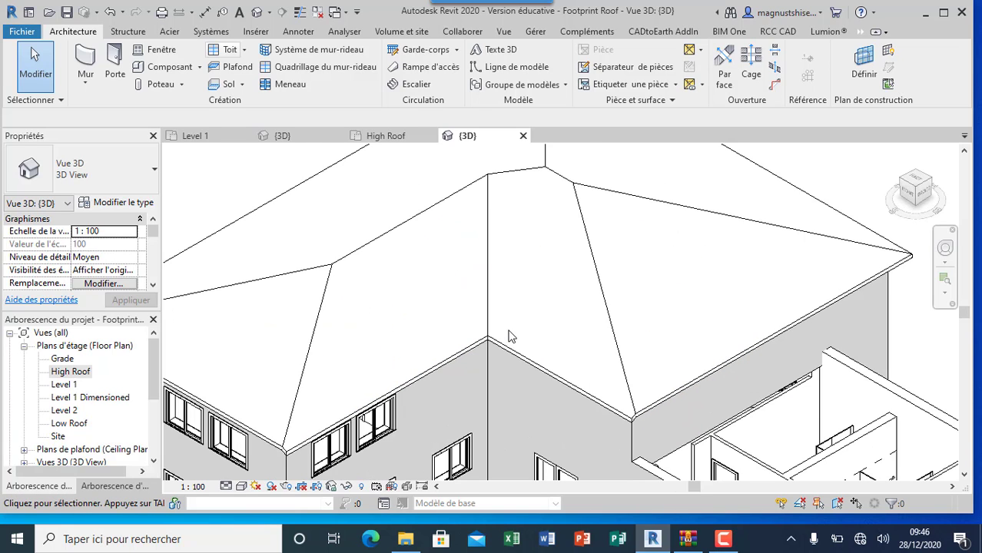
{"action": "scroll", "coordinate": [507, 333], "scroll_direction": "down", "scroll_amount": 2}
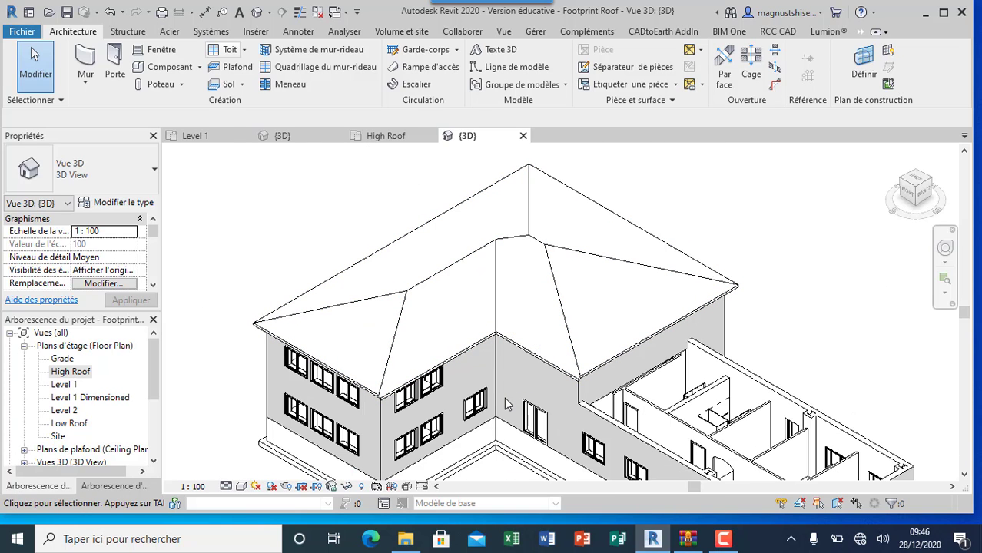
- Edit the roof footprint so the two inner-corner edges along grids B and 2.4 no longer define slope, and finish the sketch
{"action": "left_click", "coordinate": [549, 261]}
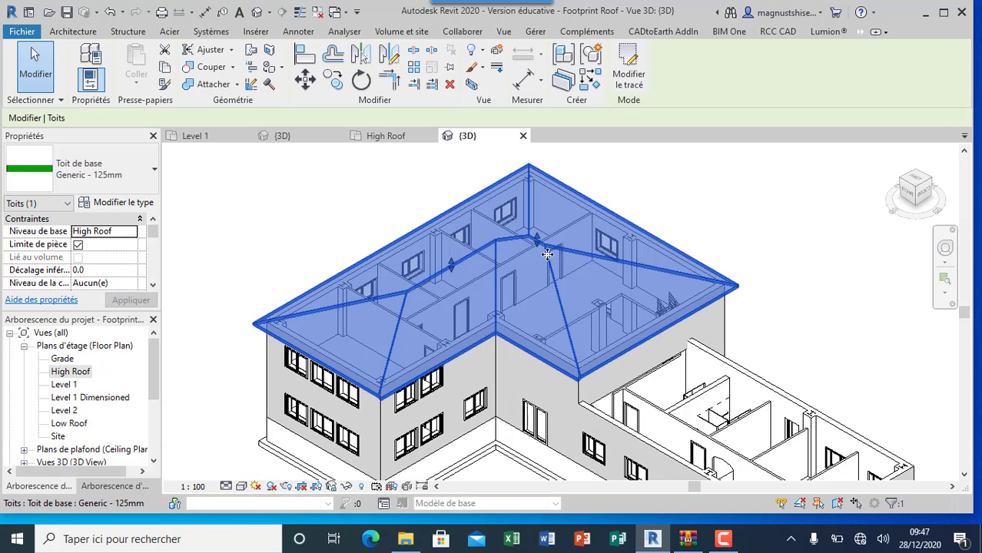
{"action": "left_click", "coordinate": [628, 80]}
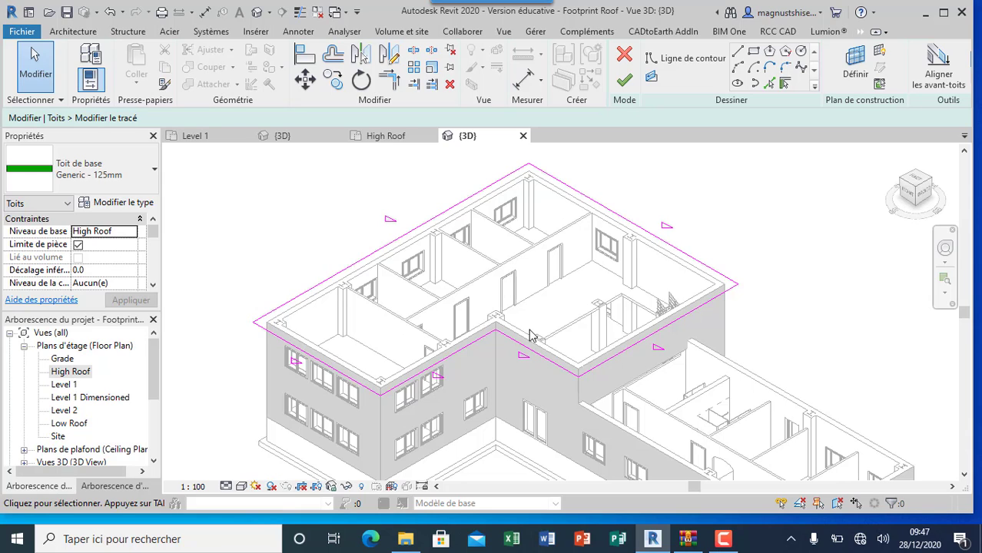
{"action": "left_click", "coordinate": [441, 369]}
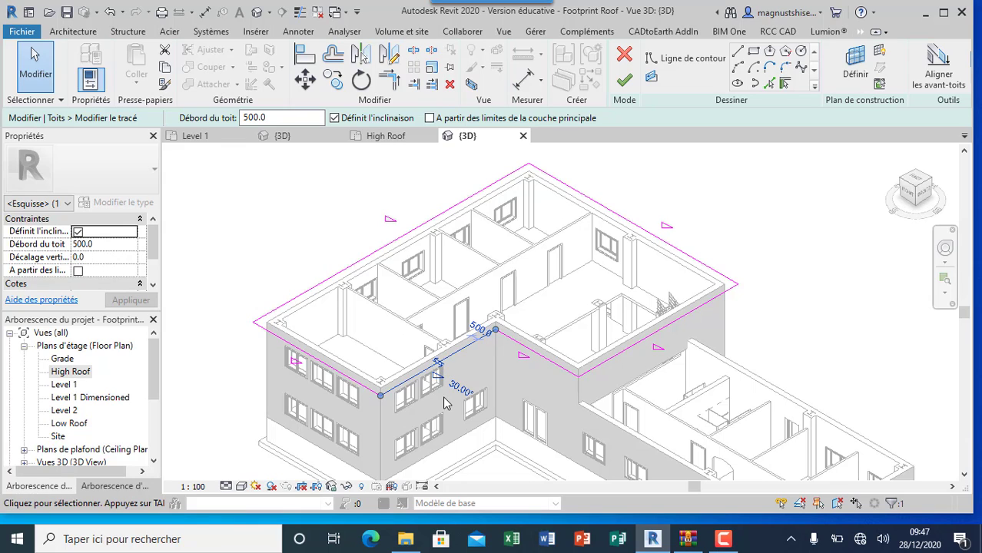
{"action": "left_click", "coordinate": [334, 117]}
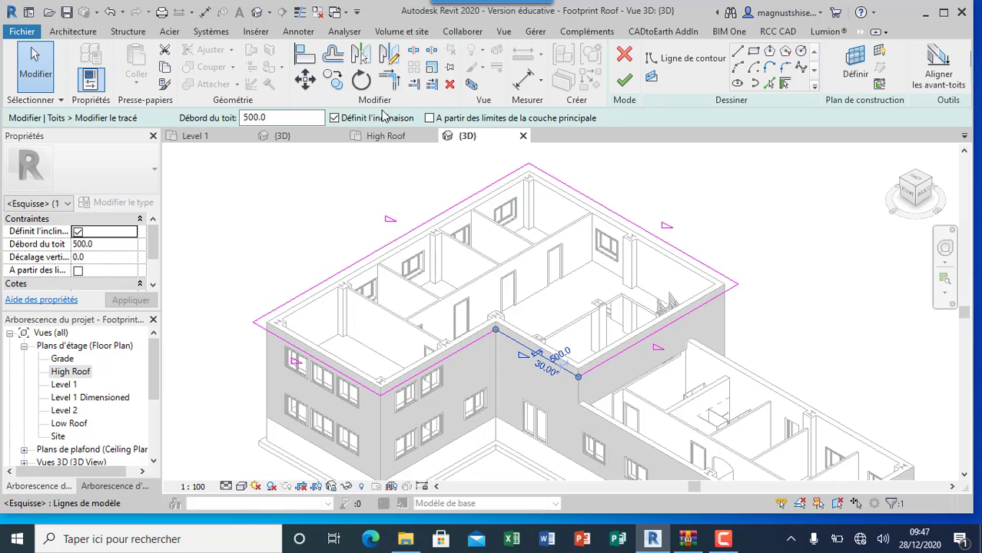
{"action": "left_click", "coordinate": [335, 118]}
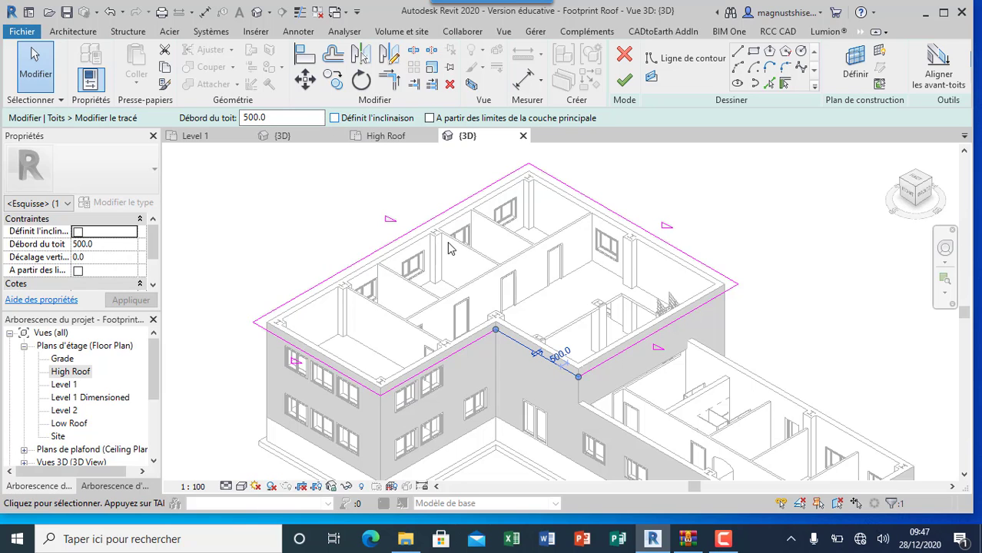
{"action": "left_click", "coordinate": [624, 80]}
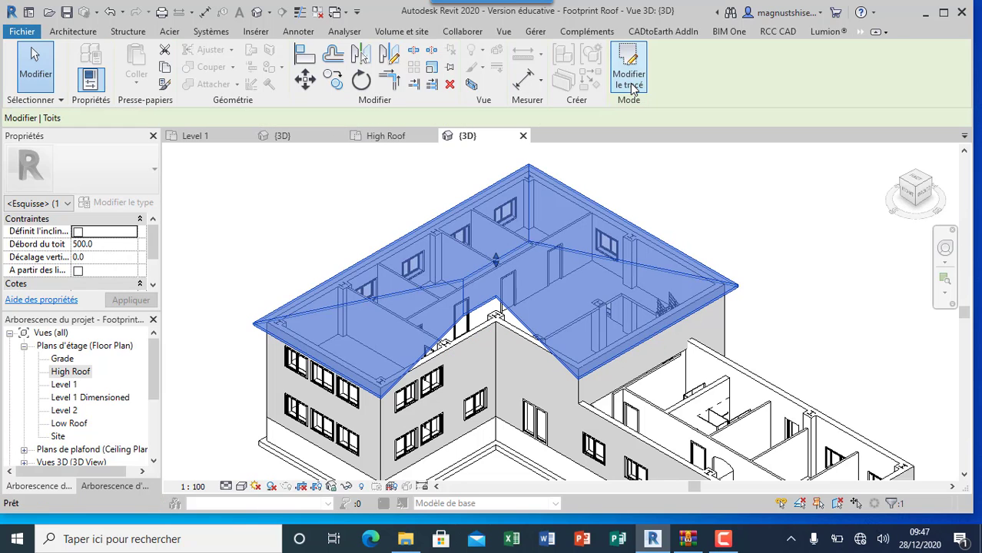
{"action": "left_click", "coordinate": [302, 205]}
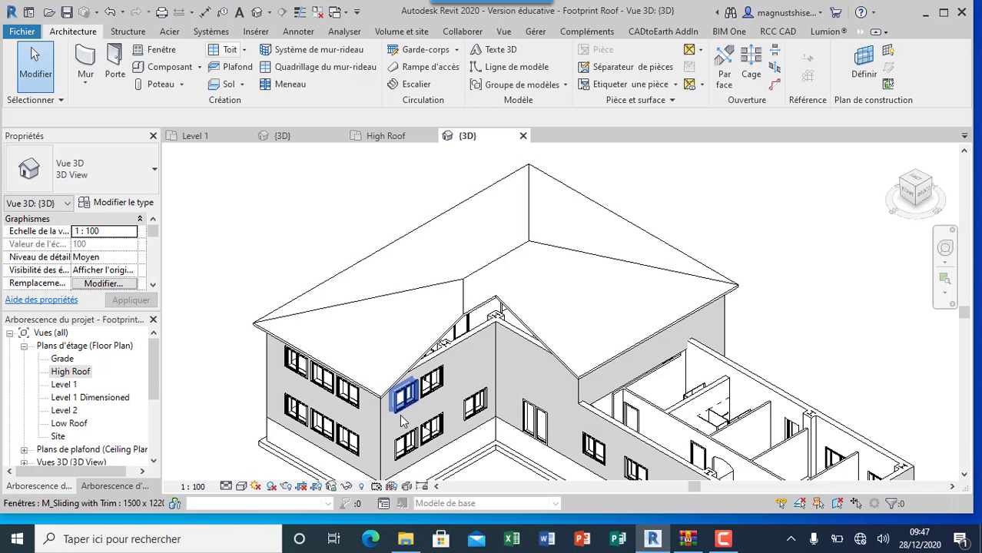
- Edit the roof footprint to remove the slope from the end edge along grid 1, and finish the sketch
{"action": "left_click", "coordinate": [484, 274]}
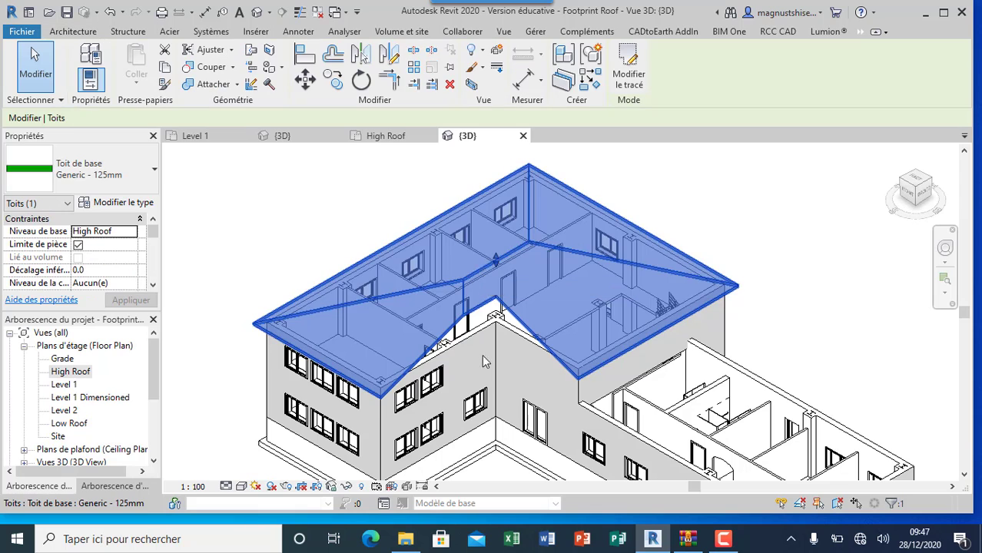
{"action": "left_click", "coordinate": [624, 77]}
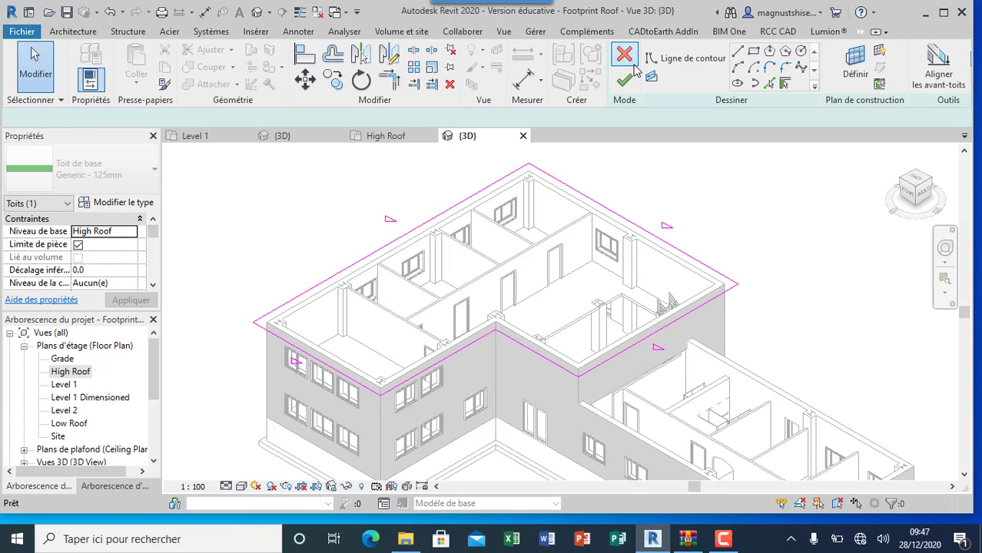
{"action": "left_click", "coordinate": [329, 366]}
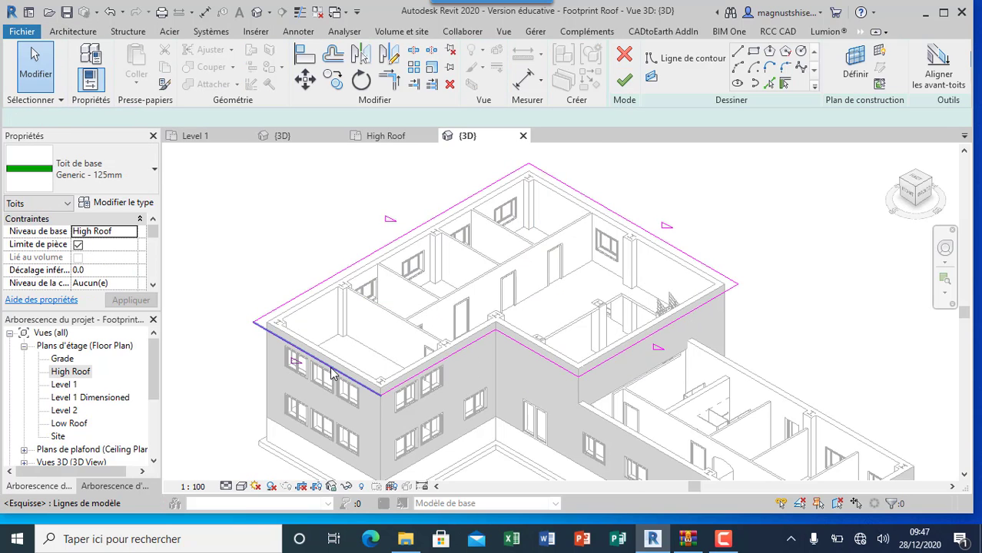
{"action": "left_click", "coordinate": [334, 119]}
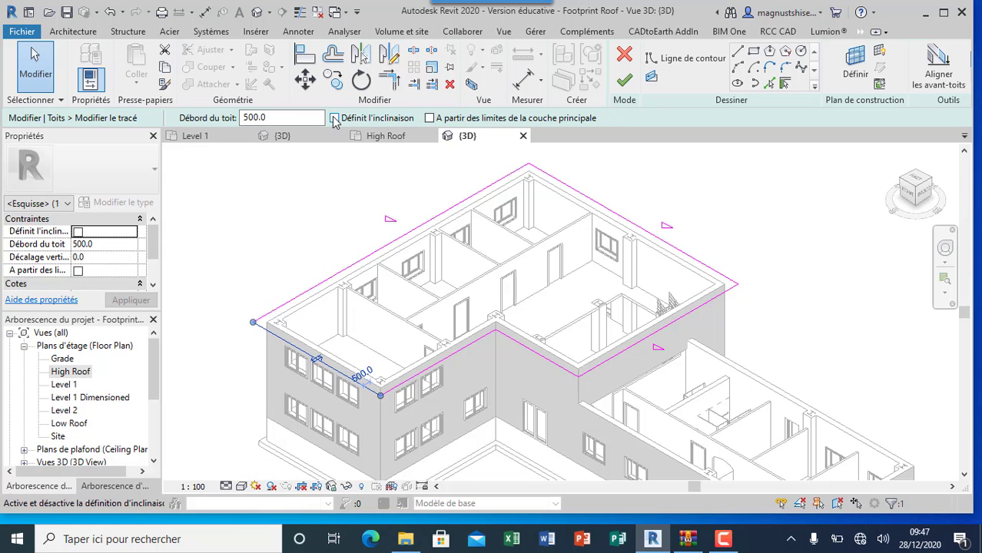
{"action": "left_click", "coordinate": [623, 80]}
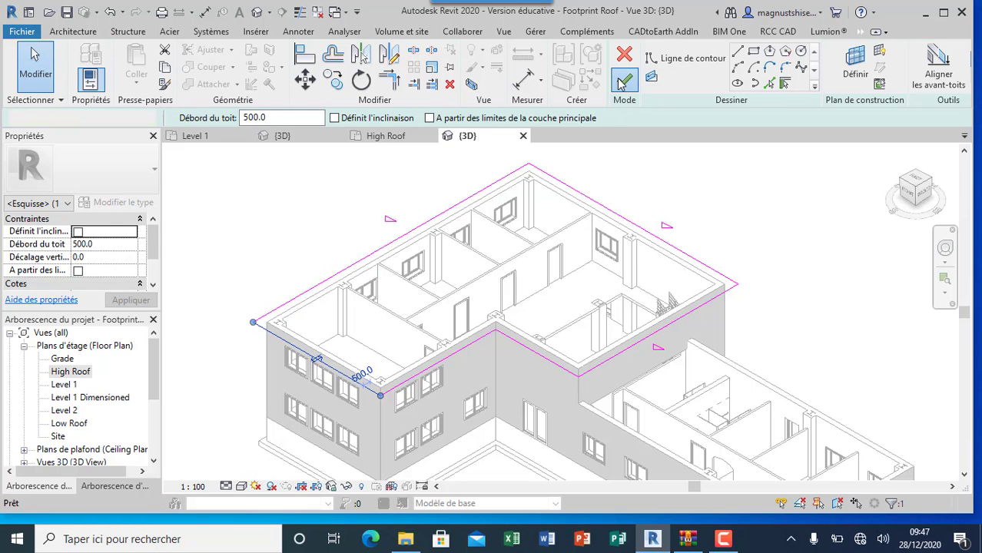
{"action": "left_click", "coordinate": [285, 205]}
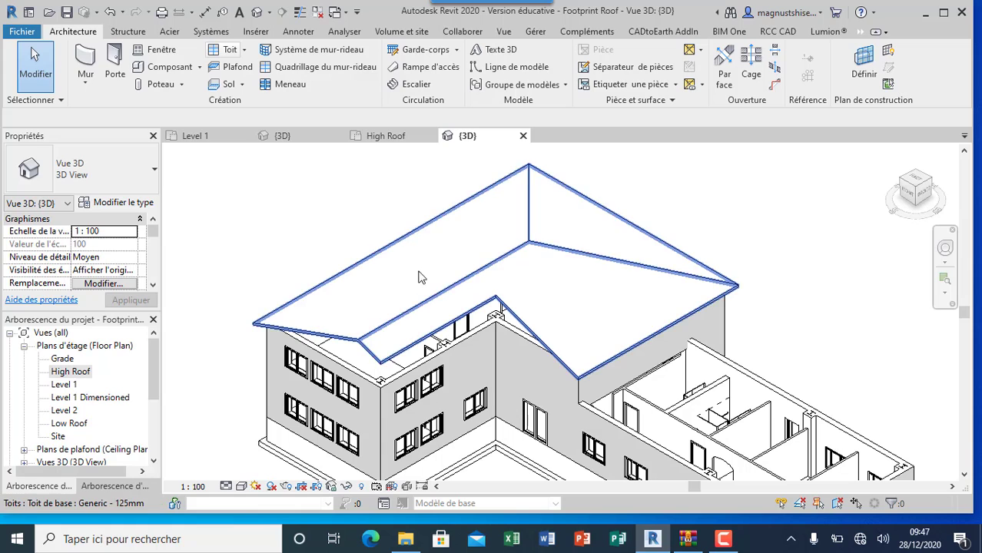
- View the single-storey wing in 3D and open the Low Roof floor plan around it
{"action": "scroll", "coordinate": [282, 206], "scroll_direction": "down", "scroll_amount": 3}
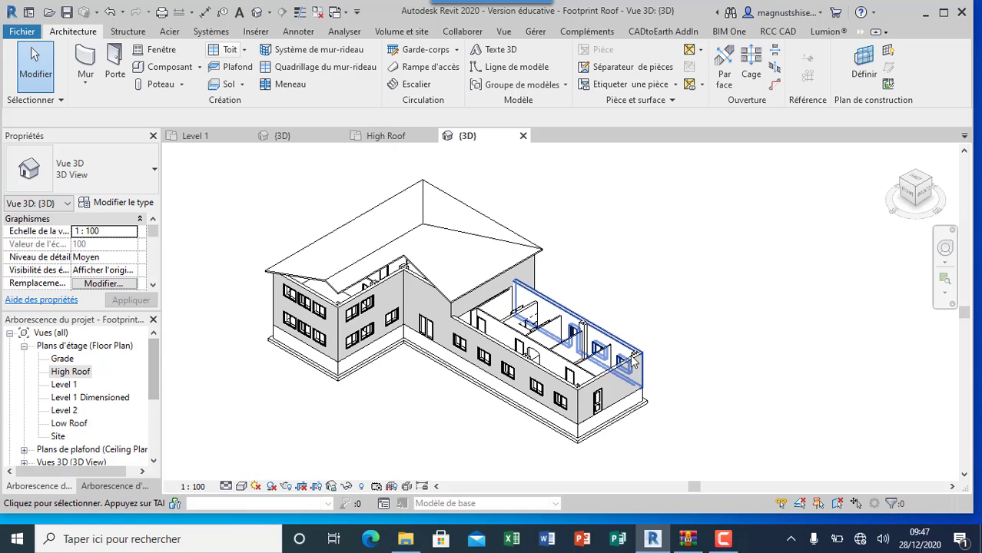
{"action": "scroll", "coordinate": [493, 288], "scroll_direction": "up", "scroll_amount": 2}
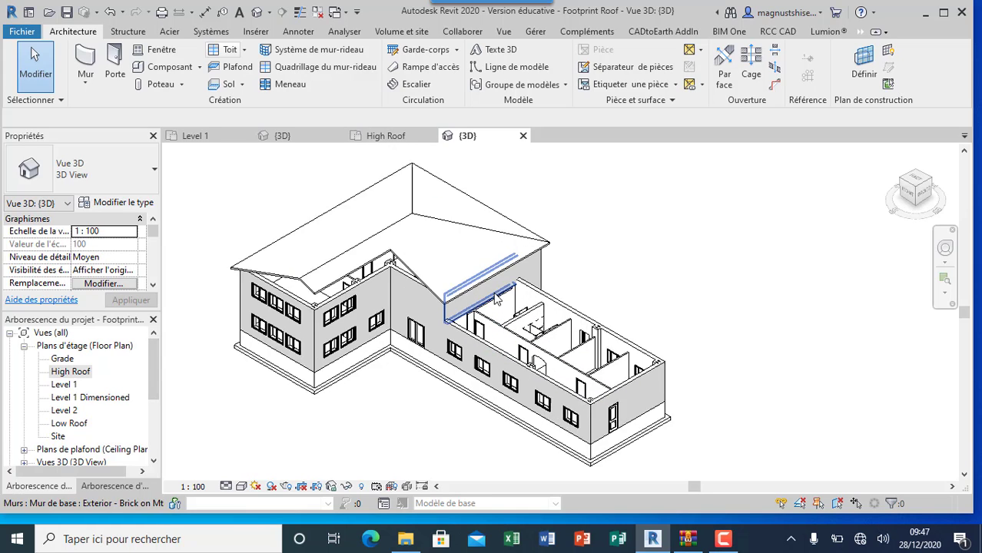
{"action": "double_click", "coordinate": [69, 423]}
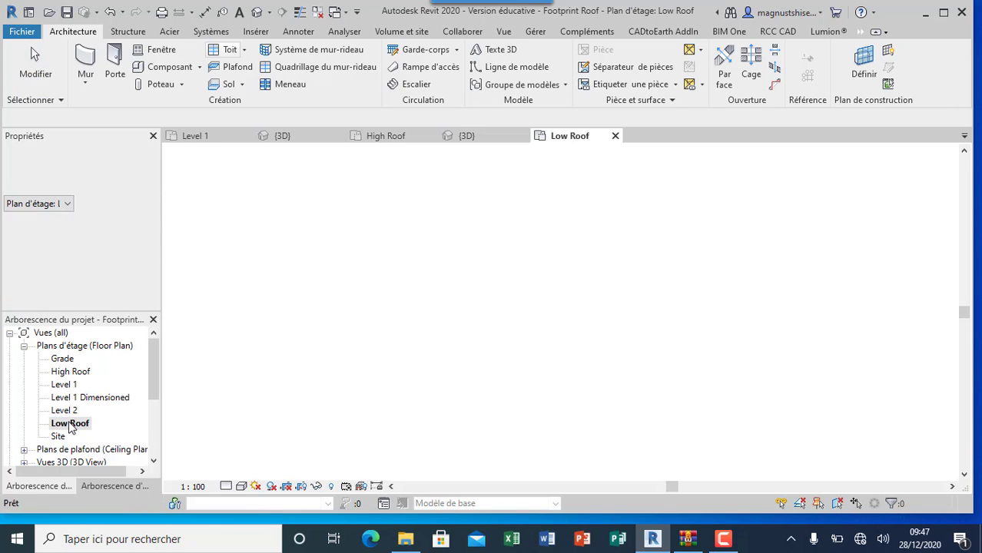
{"action": "scroll", "coordinate": [636, 248], "scroll_direction": "up", "scroll_amount": 2}
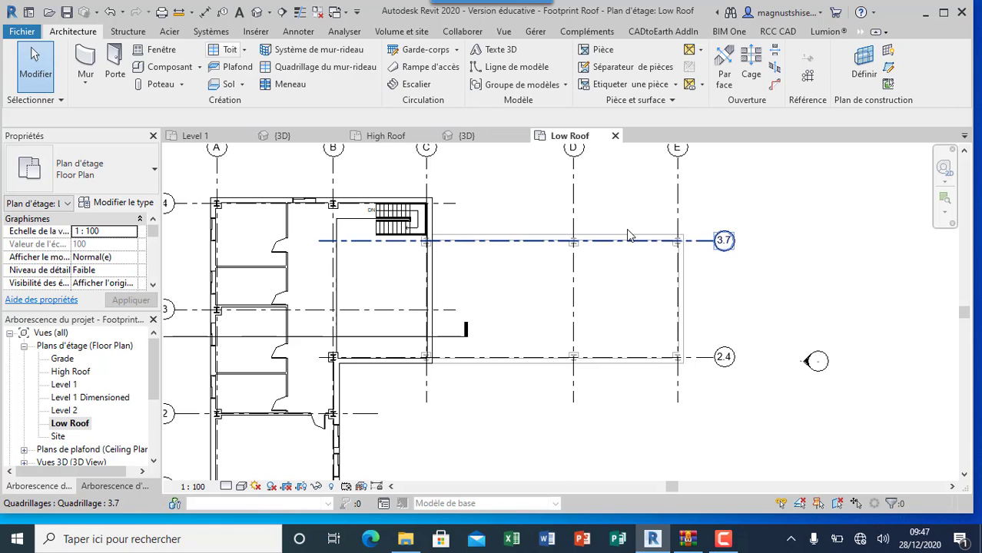
- Start a footprint roof on Low Roof and pick the wing's walls along grids 3.7, E and 2.4 with slope and a 500 overhang
{"action": "left_click", "coordinate": [245, 50]}
{"action": "left_click", "coordinate": [175, 70]}
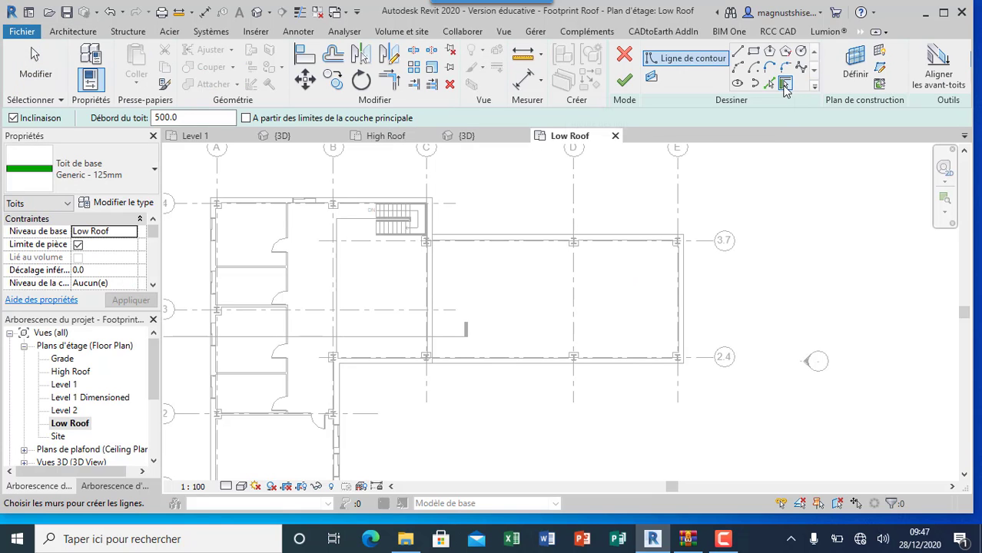
{"action": "left_click", "coordinate": [784, 84]}
{"action": "left_click", "coordinate": [504, 231]}
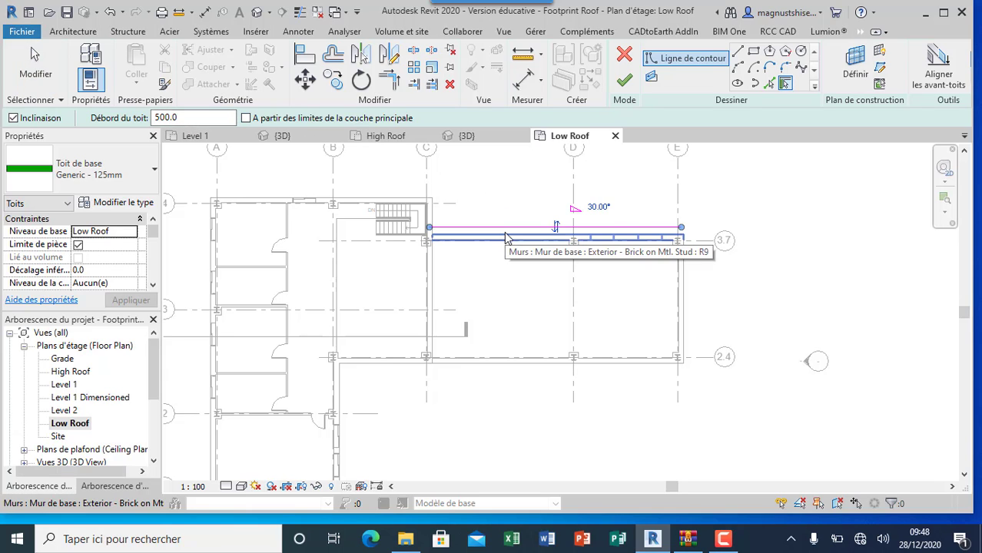
{"action": "left_click", "coordinate": [688, 284]}
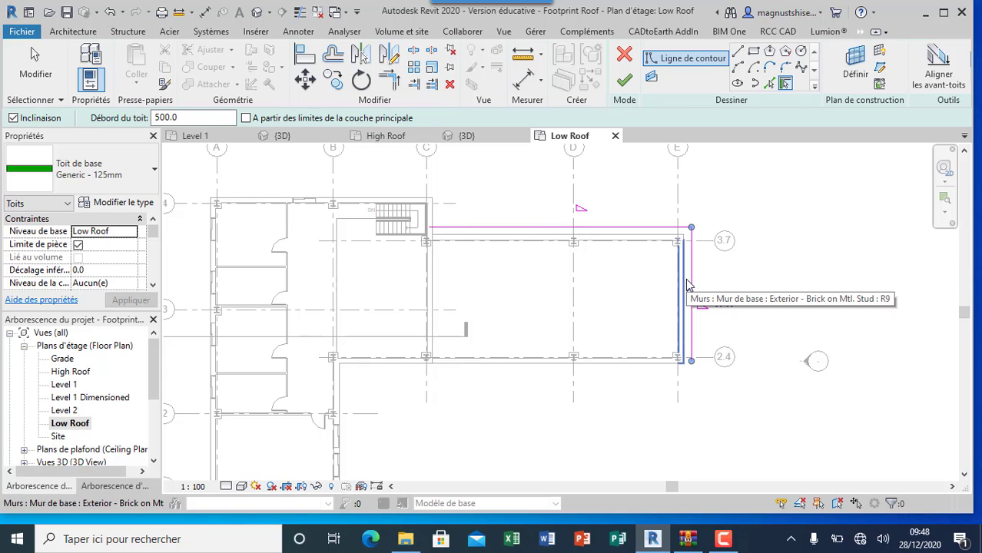
{"action": "left_click", "coordinate": [635, 374]}
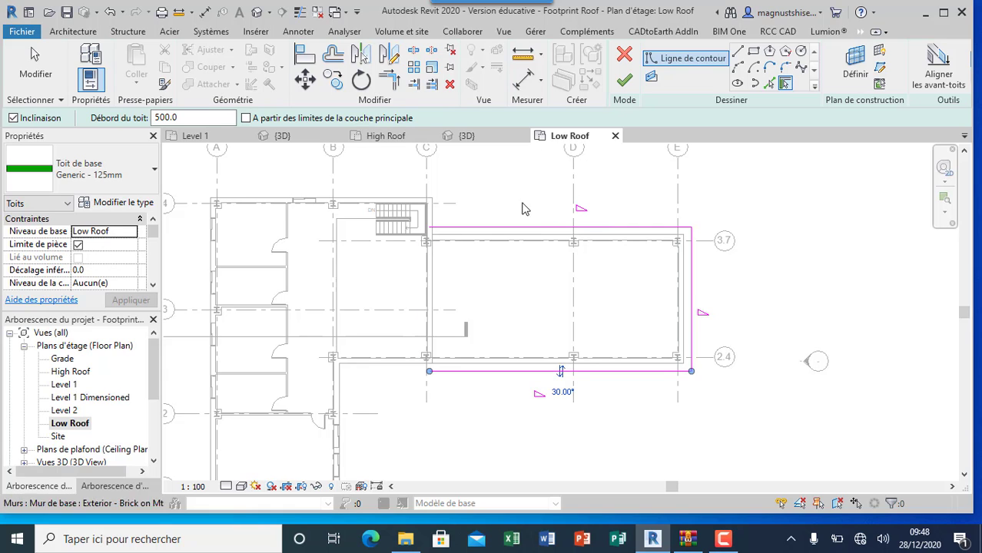
- Add a sloped roof boundary line with 0 offset by picking the exterior wall face along grid C
{"action": "scroll", "coordinate": [407, 255], "scroll_direction": "up", "scroll_amount": 3}
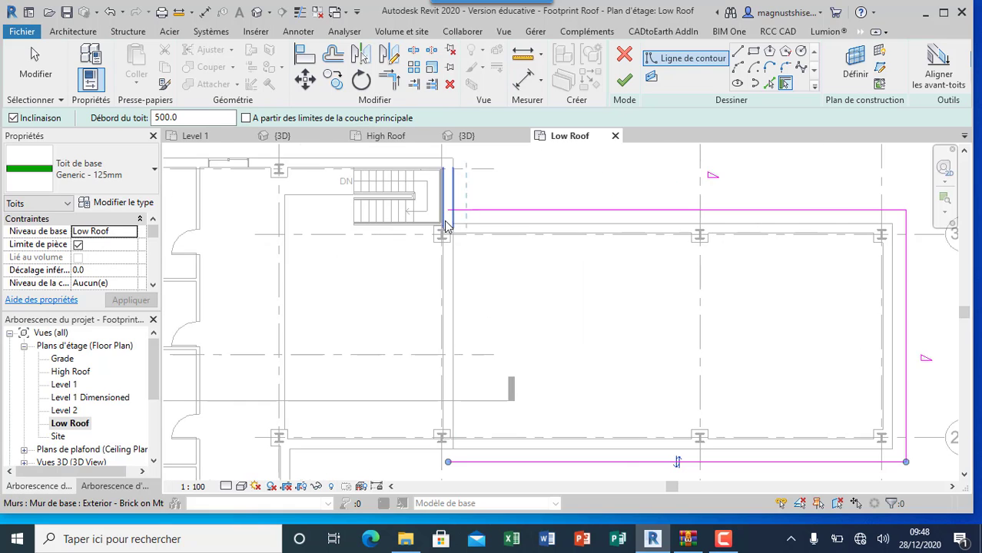
{"action": "scroll", "coordinate": [461, 253], "scroll_direction": "down", "scroll_amount": 1}
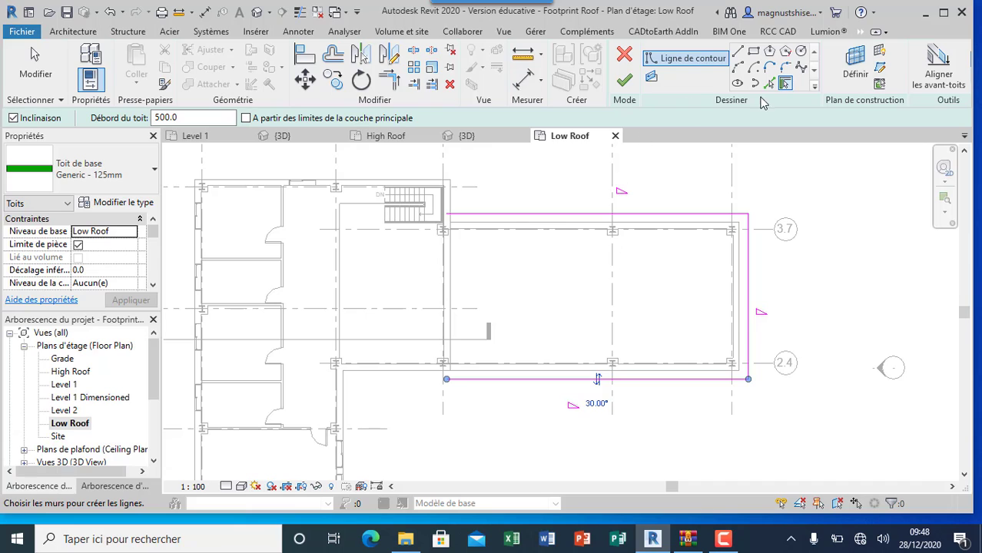
{"action": "left_click", "coordinate": [769, 84]}
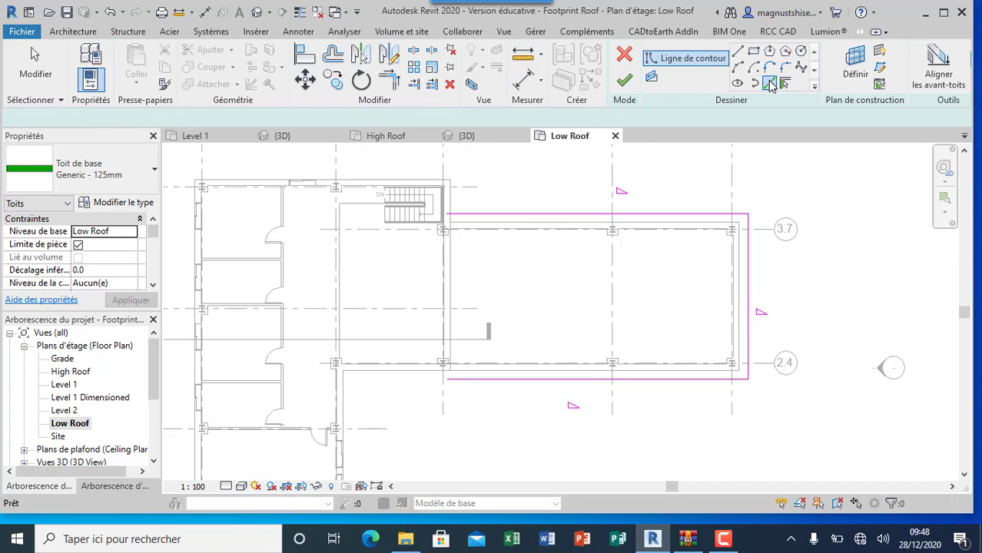
{"action": "left_click", "coordinate": [451, 281]}
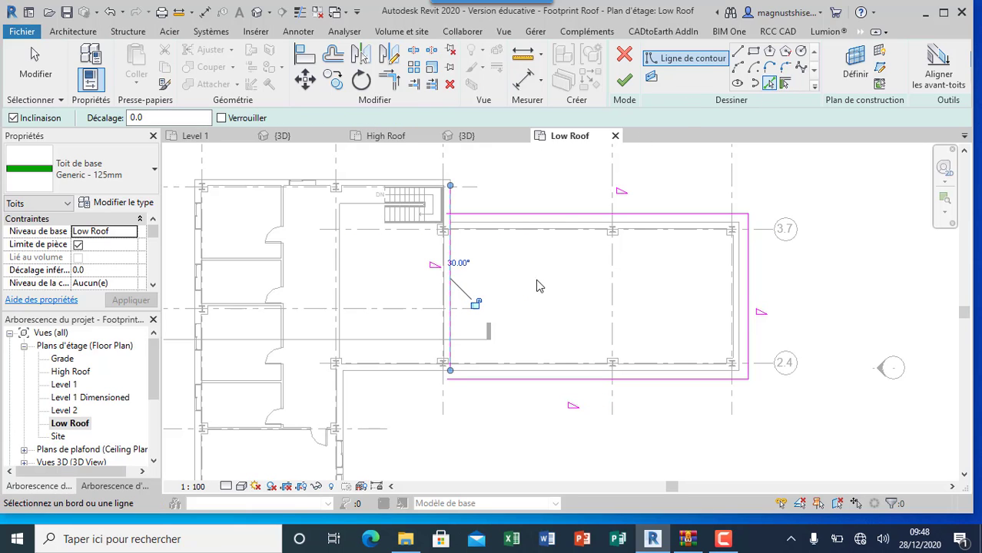
- Trim the grid C boundary line to corners with the lines by grids 3.7 and 2.4, and finish the low roof footprint
{"action": "left_click", "coordinate": [388, 79]}
{"action": "scroll", "coordinate": [449, 188], "scroll_direction": "up", "scroll_amount": 3}
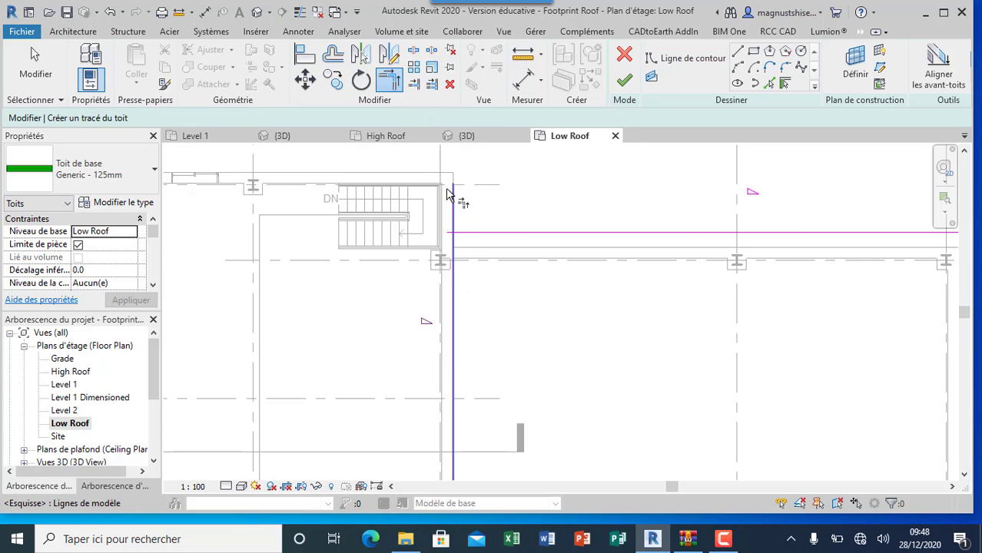
{"action": "left_click", "coordinate": [475, 234]}
{"action": "left_click", "coordinate": [453, 246]}
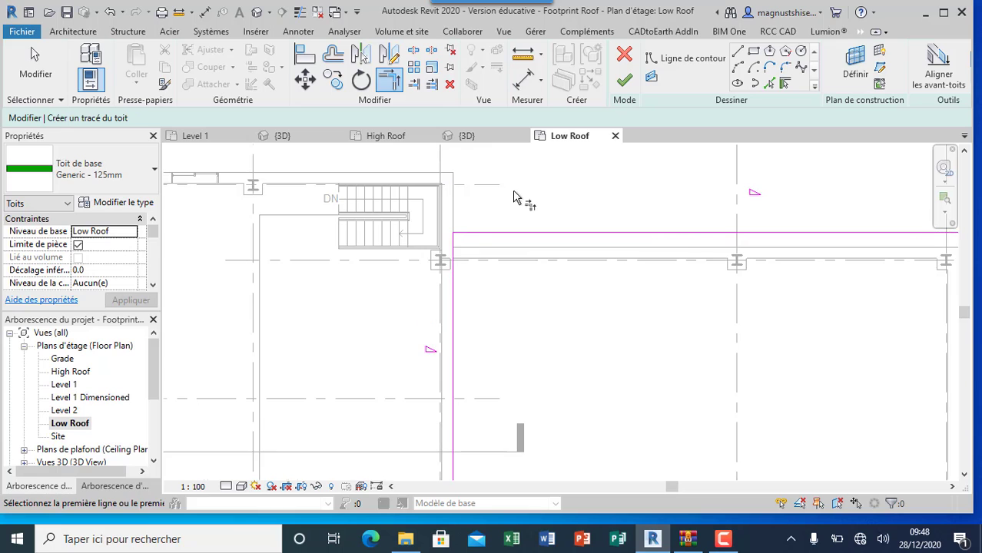
{"action": "scroll", "coordinate": [517, 197], "scroll_direction": "down", "scroll_amount": 3}
{"action": "left_click", "coordinate": [527, 381]}
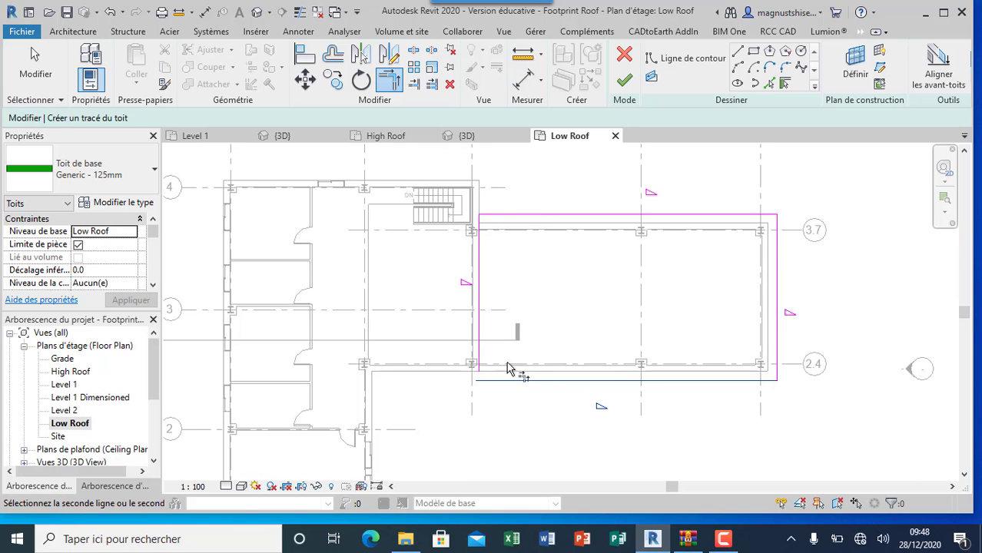
{"action": "left_click", "coordinate": [479, 363]}
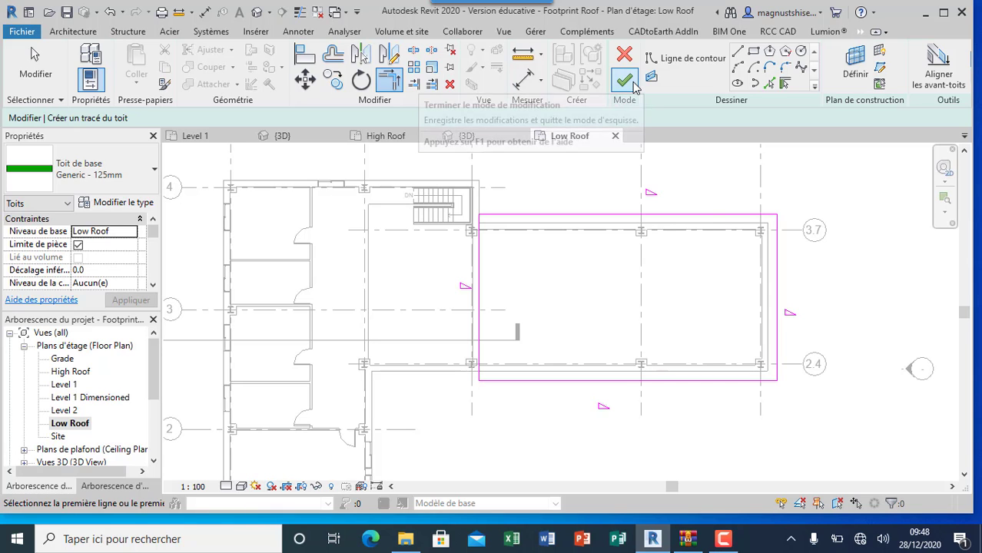
{"action": "left_click", "coordinate": [624, 80]}
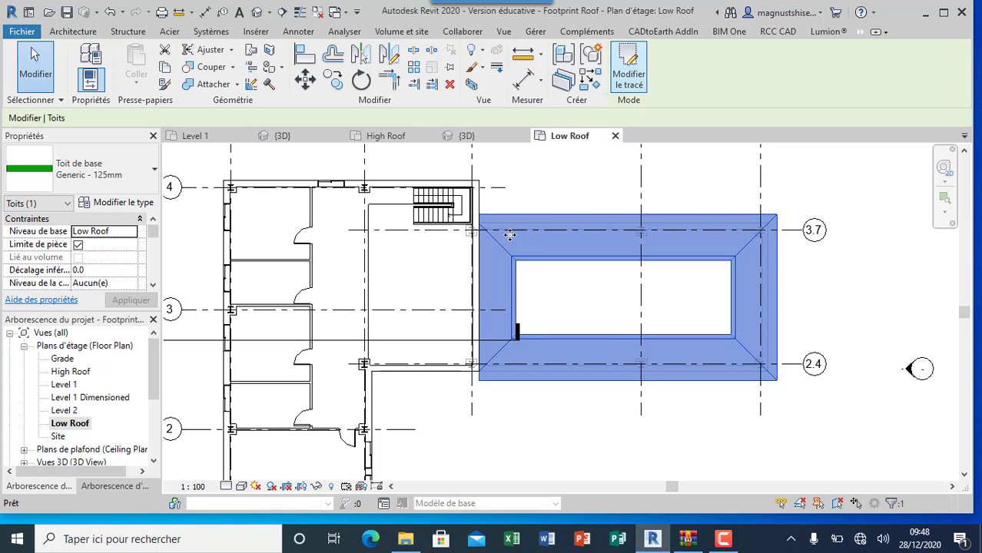
- View the finished low roof in 3D and open its footprint sketch for editing
{"action": "left_click", "coordinate": [496, 139]}
{"action": "left_click", "coordinate": [659, 241]}
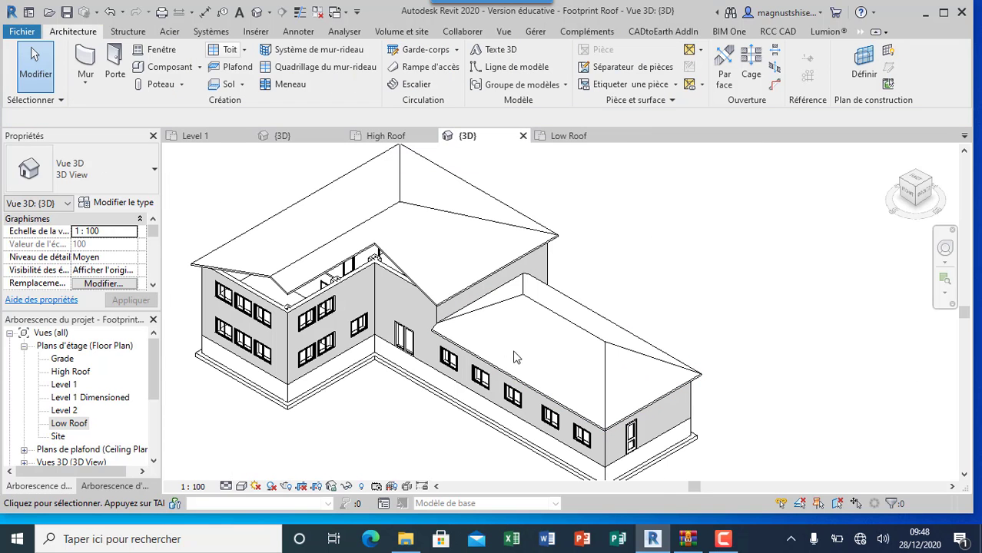
{"action": "scroll", "coordinate": [489, 330], "scroll_direction": "up", "scroll_amount": 3}
{"action": "scroll", "coordinate": [488, 324], "scroll_direction": "up", "scroll_amount": 3}
{"action": "scroll", "coordinate": [535, 330], "scroll_direction": "down", "scroll_amount": 4}
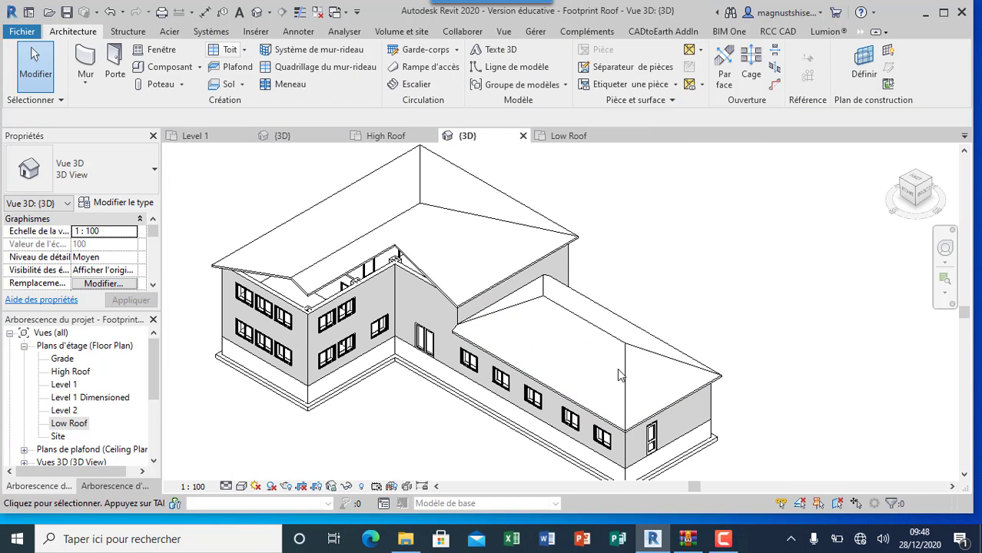
{"action": "left_click", "coordinate": [587, 330]}
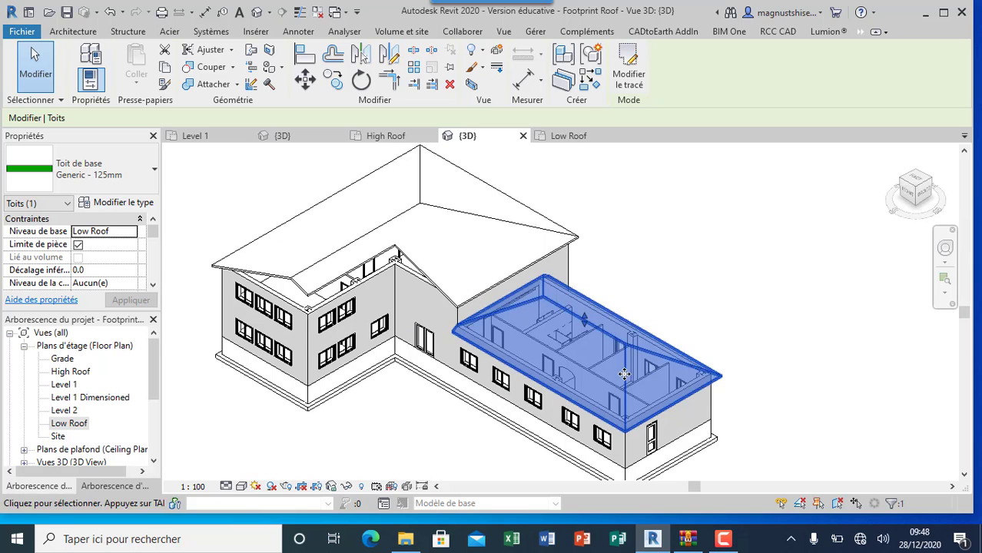
{"action": "scroll", "coordinate": [563, 384], "scroll_direction": "up", "scroll_amount": 2}
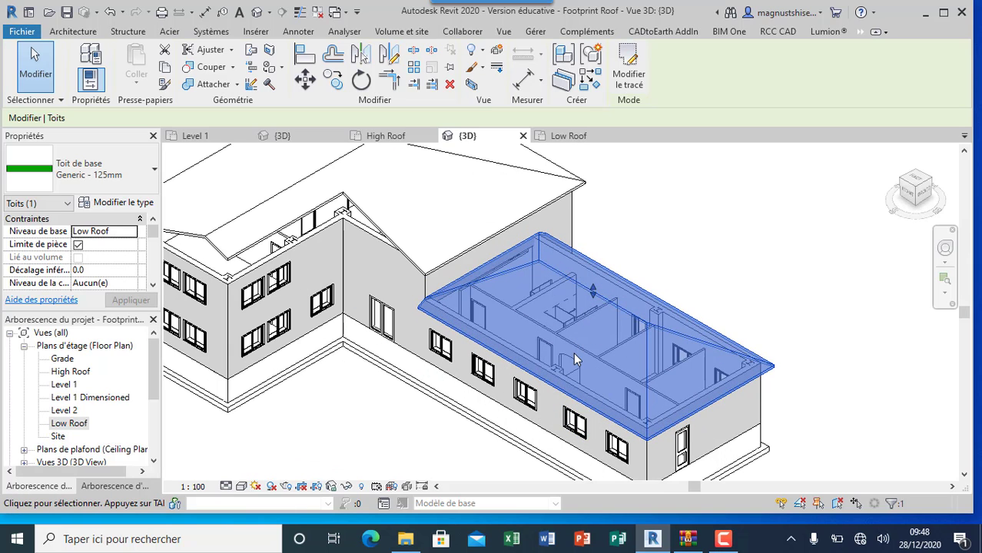
{"action": "left_click", "coordinate": [629, 69]}
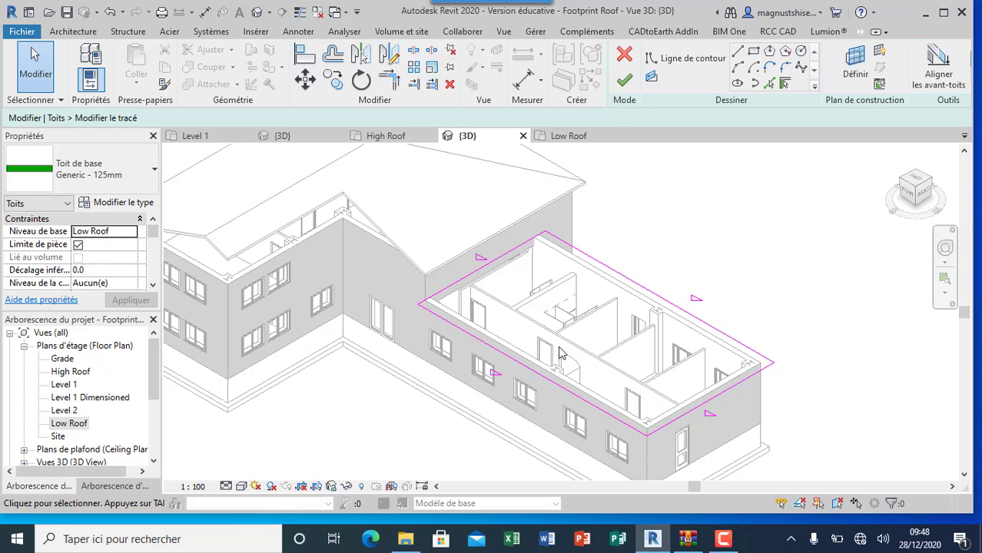
- Remove the slope definition from the low roof's edges along grids 2.4, E and C, keeping only the grid 3.7 edge sloped, and finish the sketch
{"action": "left_click", "coordinate": [533, 374]}
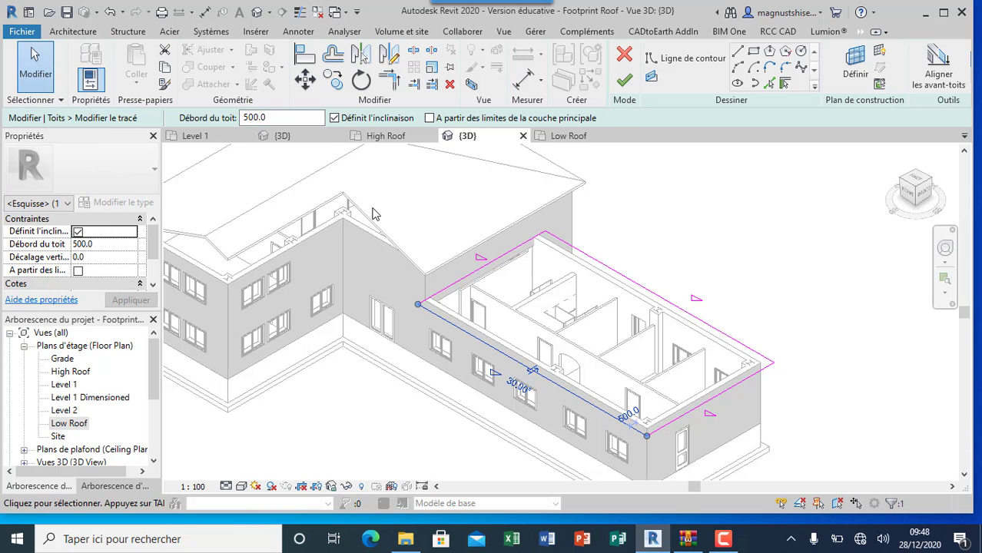
{"action": "left_click", "coordinate": [334, 118]}
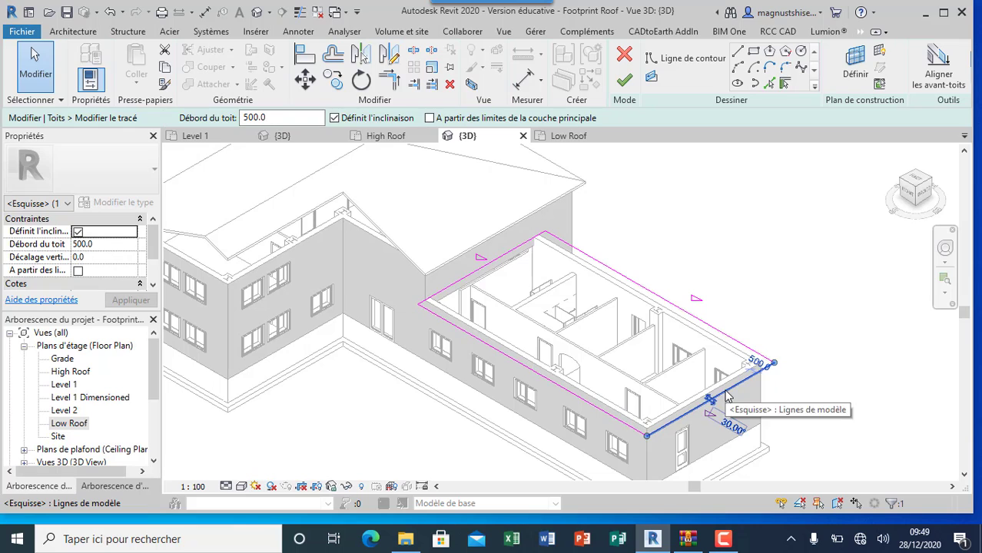
{"action": "left_click", "coordinate": [718, 395]}
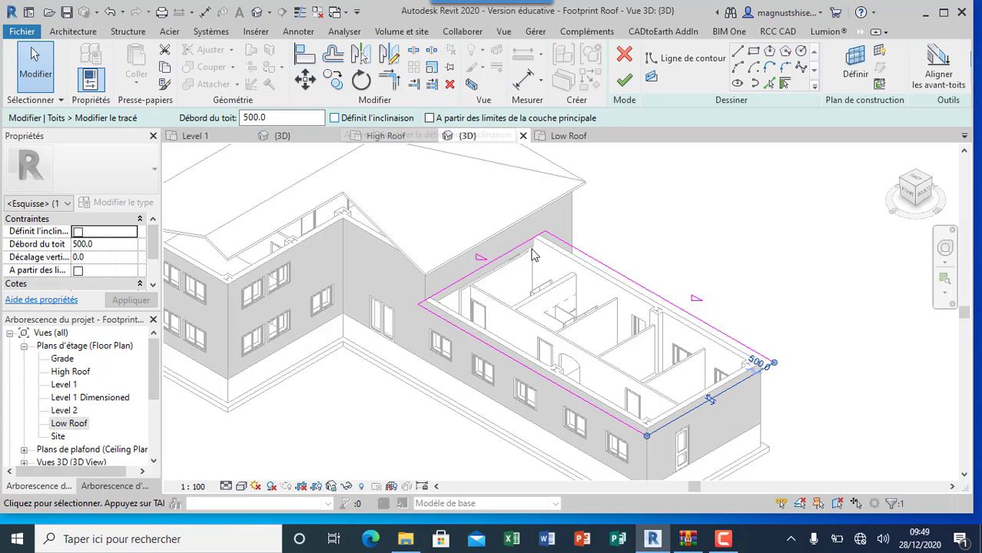
{"action": "left_click", "coordinate": [491, 258]}
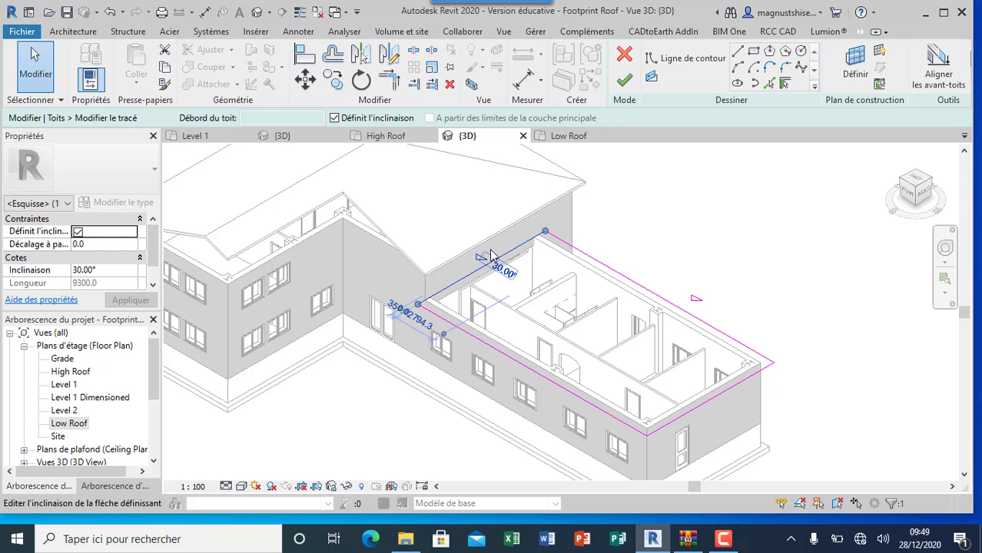
{"action": "left_click", "coordinate": [334, 118]}
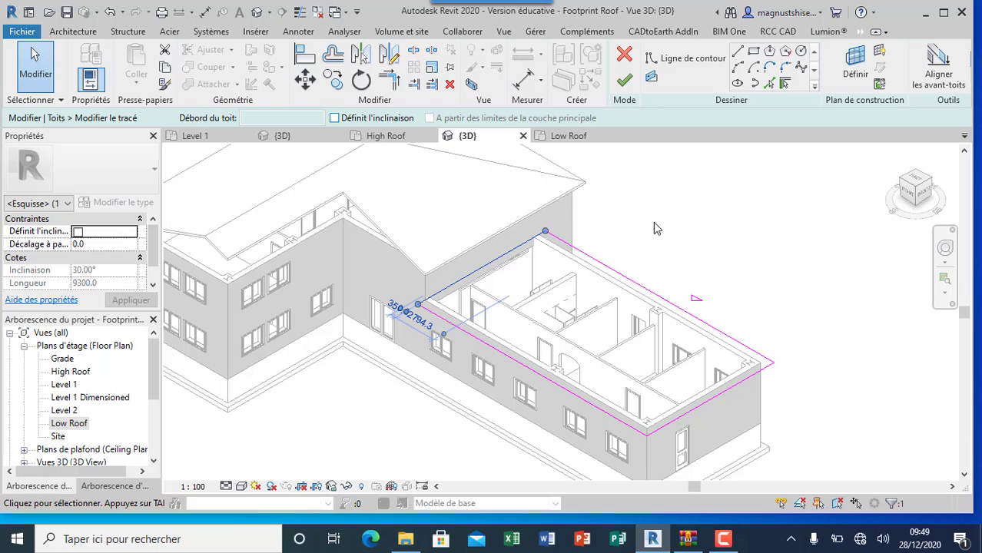
{"action": "left_click", "coordinate": [623, 80]}
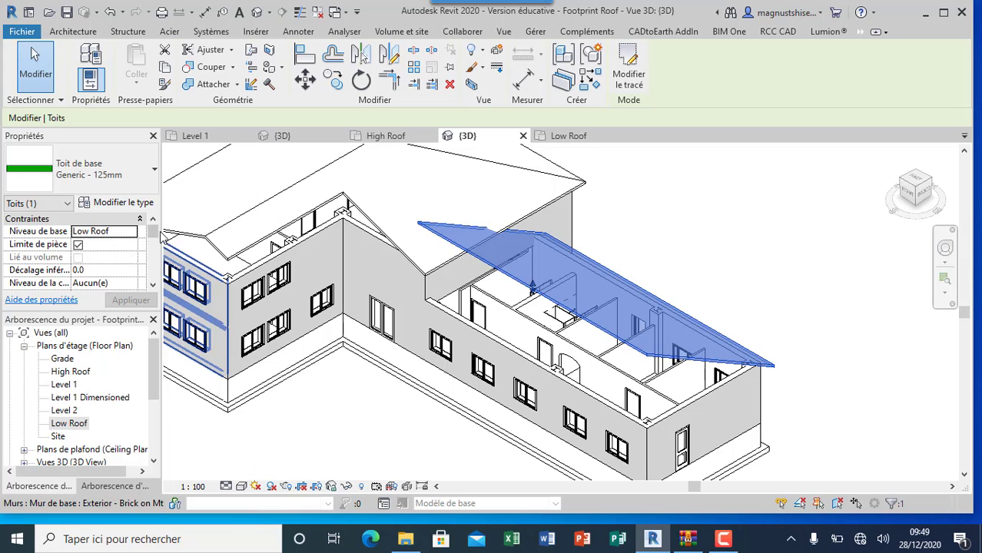
- Set the low roof's slope to 10° and apply it
{"action": "mouse_move", "coordinate": [154, 240]}
{"action": "left_mouse_down"}
{"action": "mouse_move", "coordinate": [156, 282]}
{"action": "mouse_move", "coordinate": [152, 239]}
{"action": "left_mouse_up"}
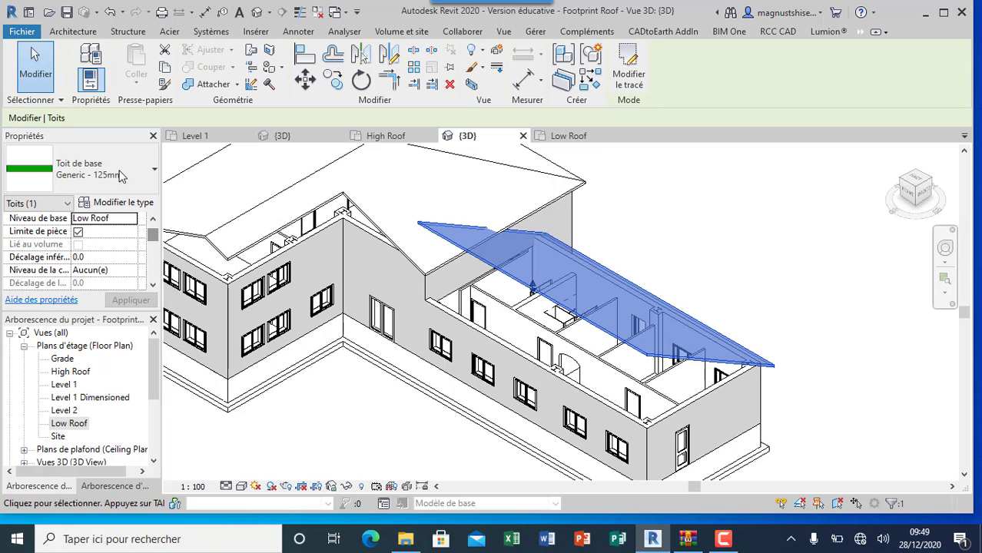
{"action": "left_click", "coordinate": [153, 285]}
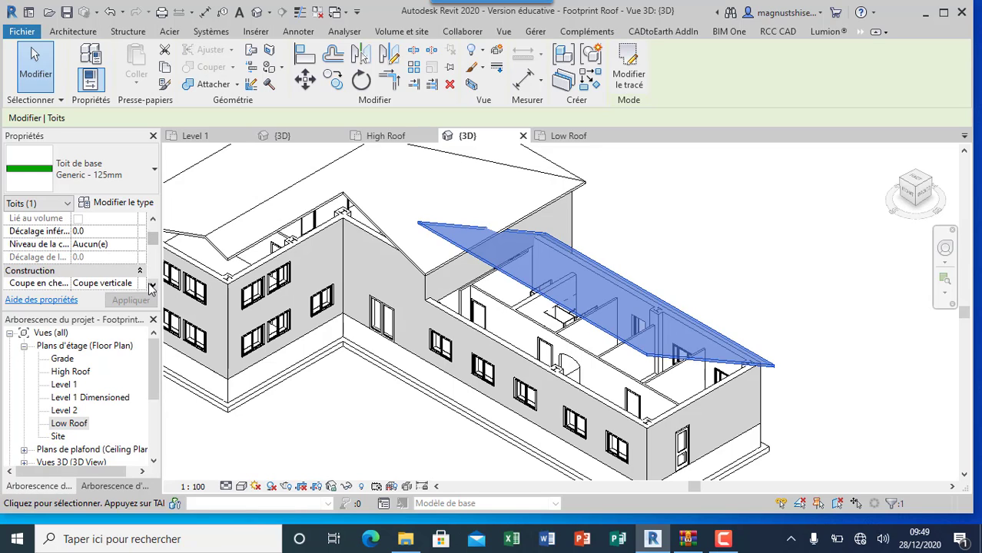
{"action": "left_click", "coordinate": [152, 285]}
{"action": "left_click", "coordinate": [152, 285]}
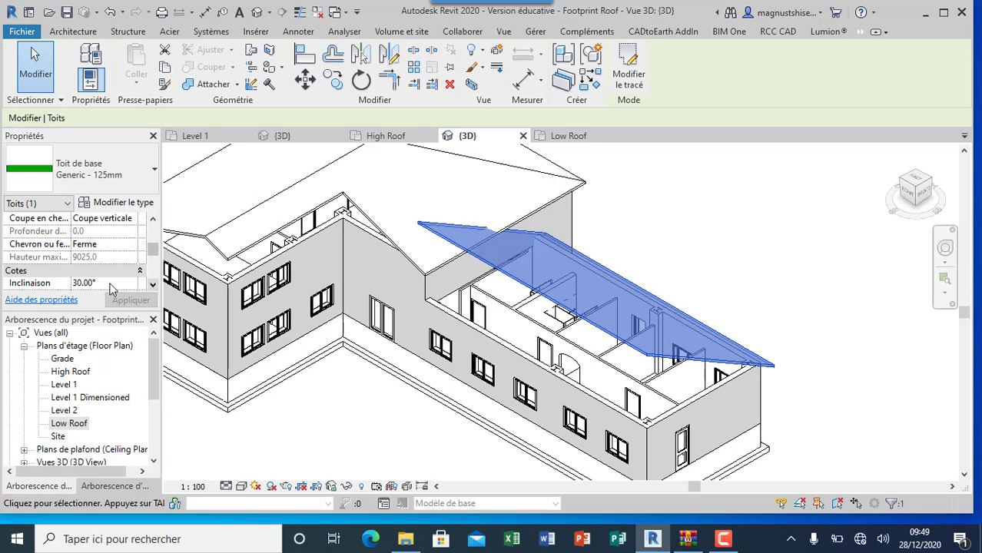
{"action": "type", "text": "10"}
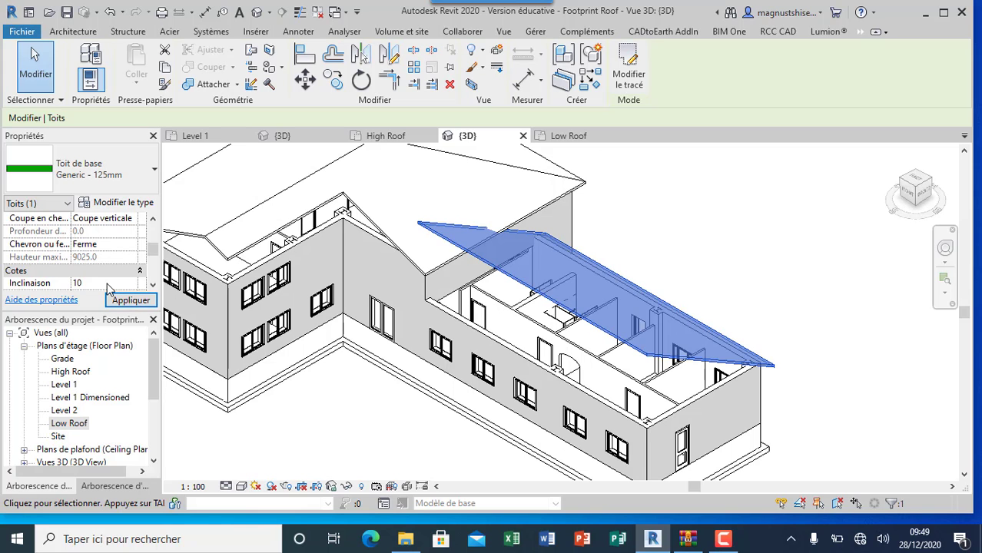
{"action": "left_click", "coordinate": [131, 299]}
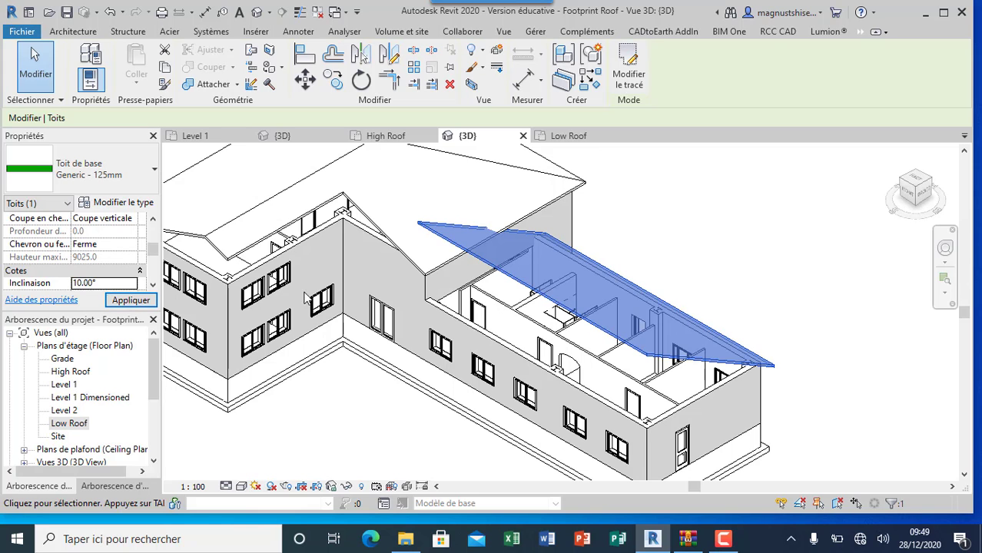
{"action": "left_click", "coordinate": [651, 218]}
{"action": "scroll", "coordinate": [597, 343], "scroll_direction": "down", "scroll_amount": 3}
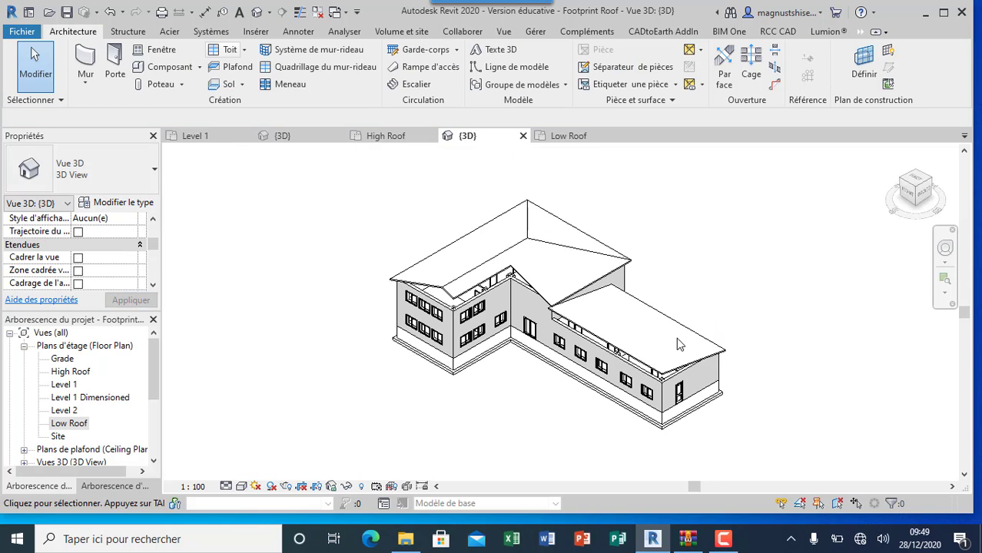
{"action": "scroll", "coordinate": [590, 247], "scroll_direction": "up", "scroll_amount": 2}
{"action": "scroll", "coordinate": [589, 247], "scroll_direction": "up", "scroll_amount": 1}
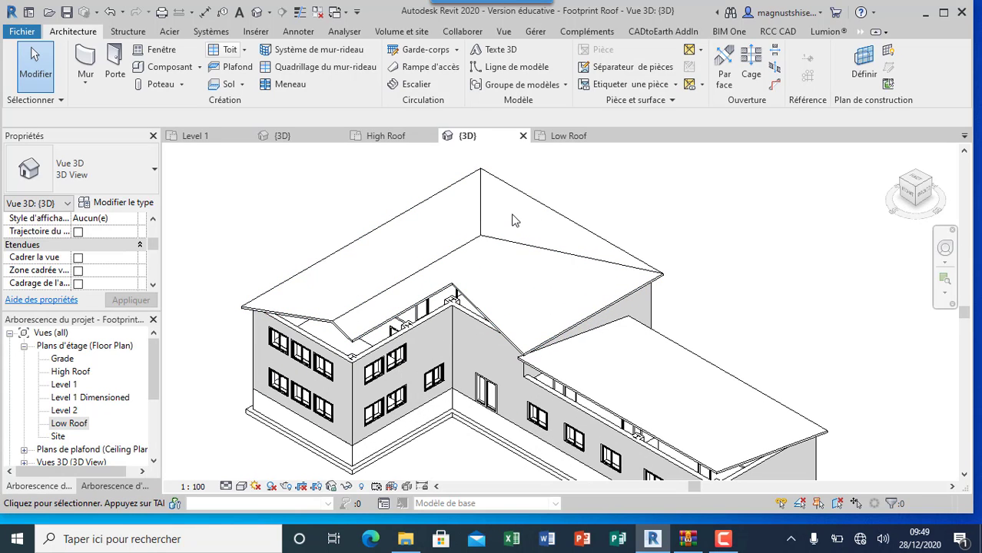
{"action": "scroll", "coordinate": [516, 218], "scroll_direction": "down", "scroll_amount": 1}
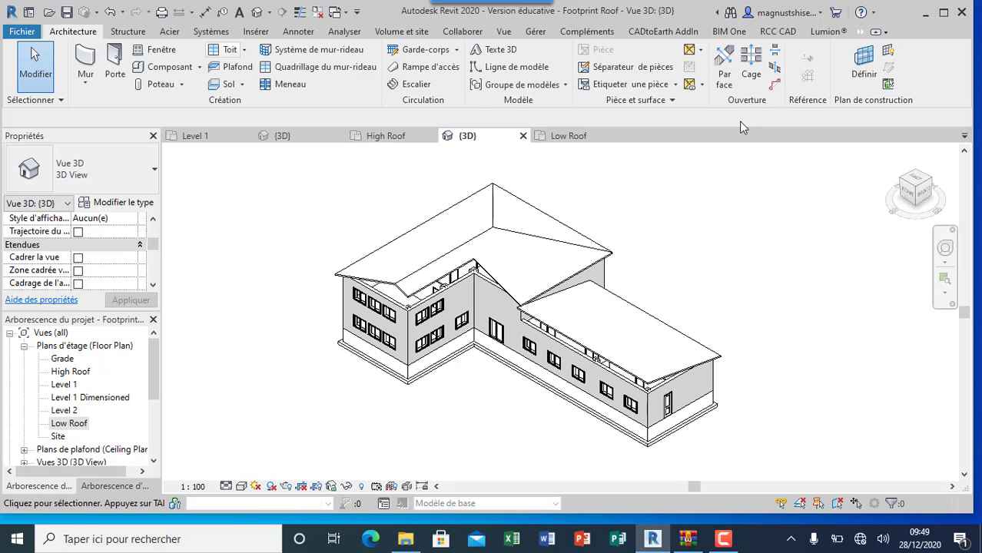
{"action": "left_click", "coordinate": [859, 31]}
{"action": "left_click", "coordinate": [829, 60]}
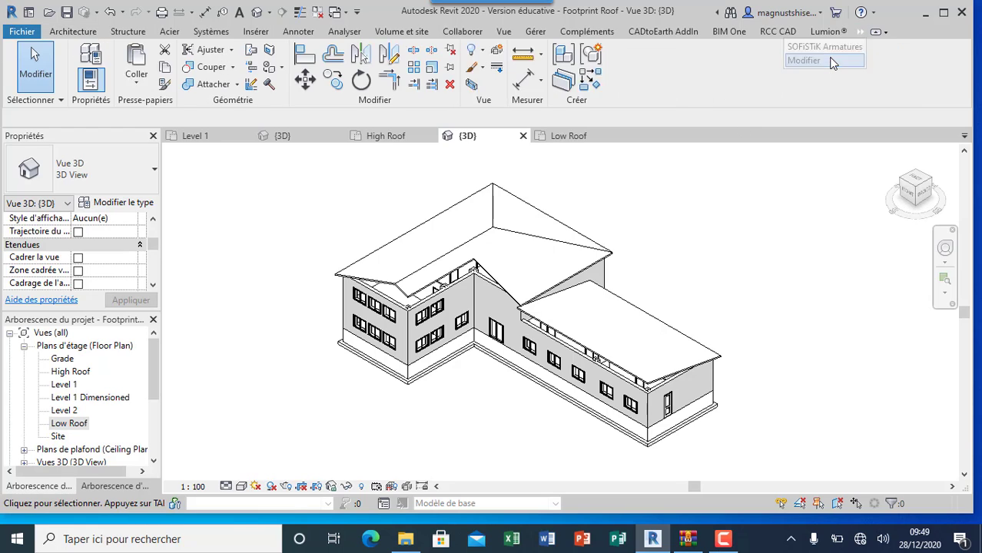
{"action": "left_click", "coordinate": [859, 32]}
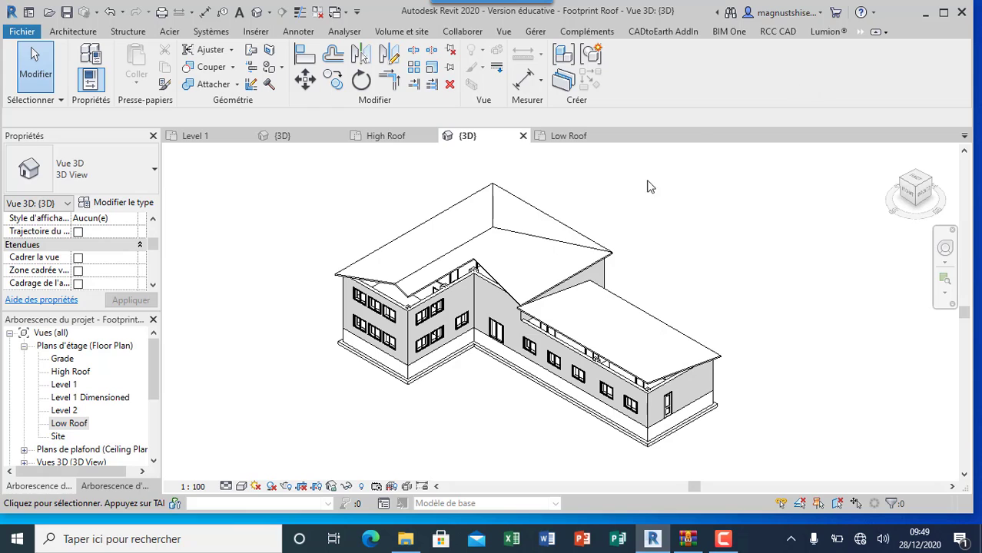
{"action": "left_click", "coordinate": [641, 381]}
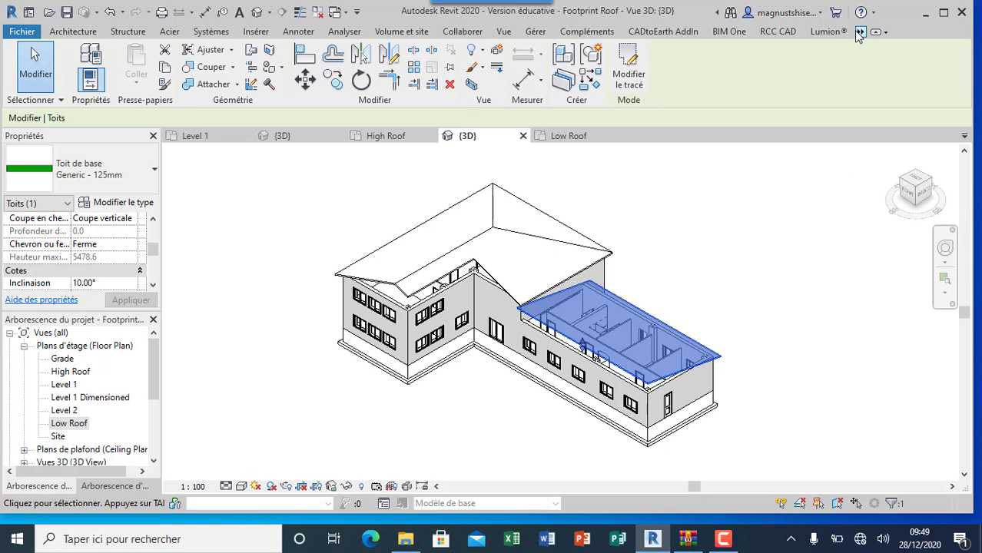
{"action": "left_click", "coordinate": [83, 31]}
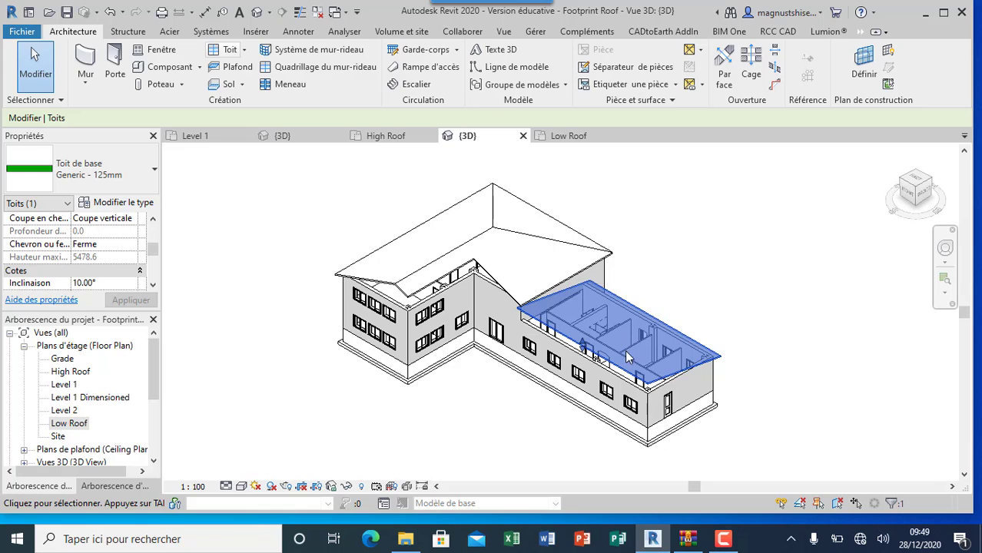
{"action": "key", "text": "Escape"}
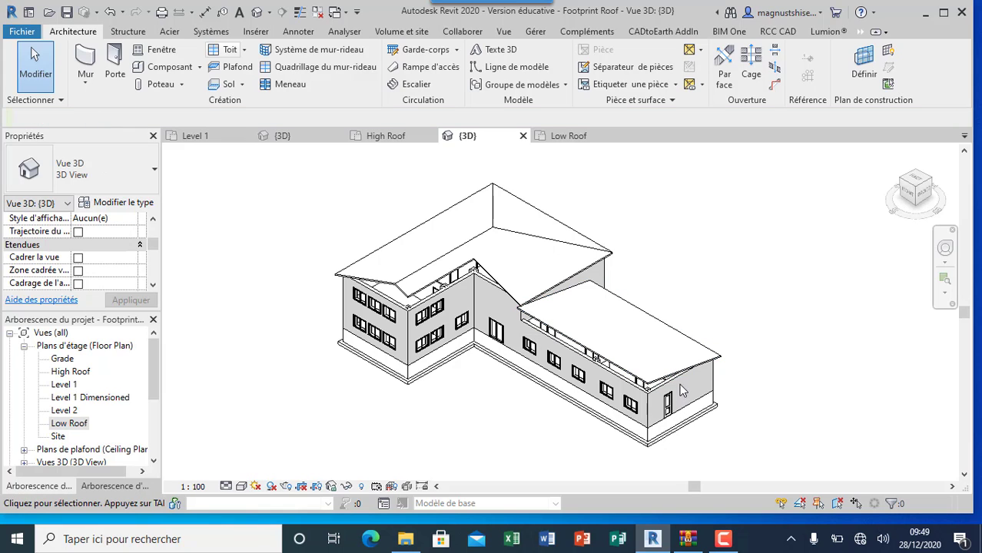
- Attach the tops of the single-storey wing's end wall with the door and long window wall to the low roof
{"action": "left_click", "coordinate": [674, 384]}
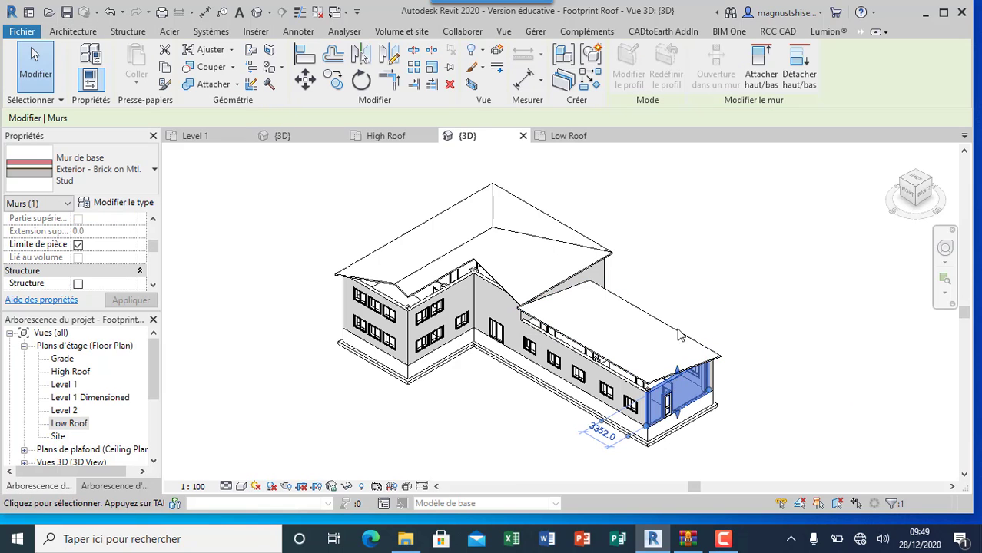
{"action": "left_click", "coordinate": [612, 382], "text": "ctrl"}
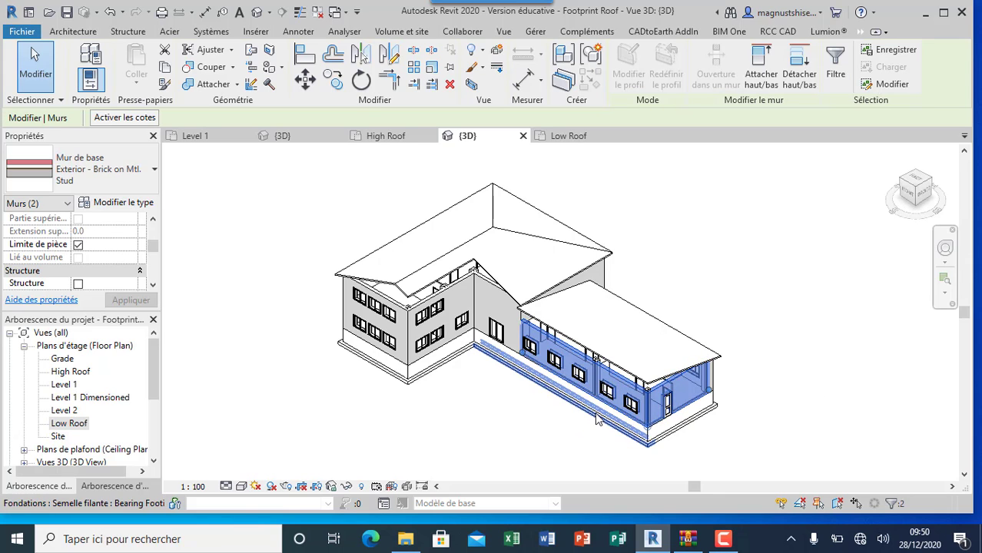
{"action": "left_click", "coordinate": [765, 70]}
{"action": "scroll", "coordinate": [669, 327], "scroll_direction": "up", "scroll_amount": 3}
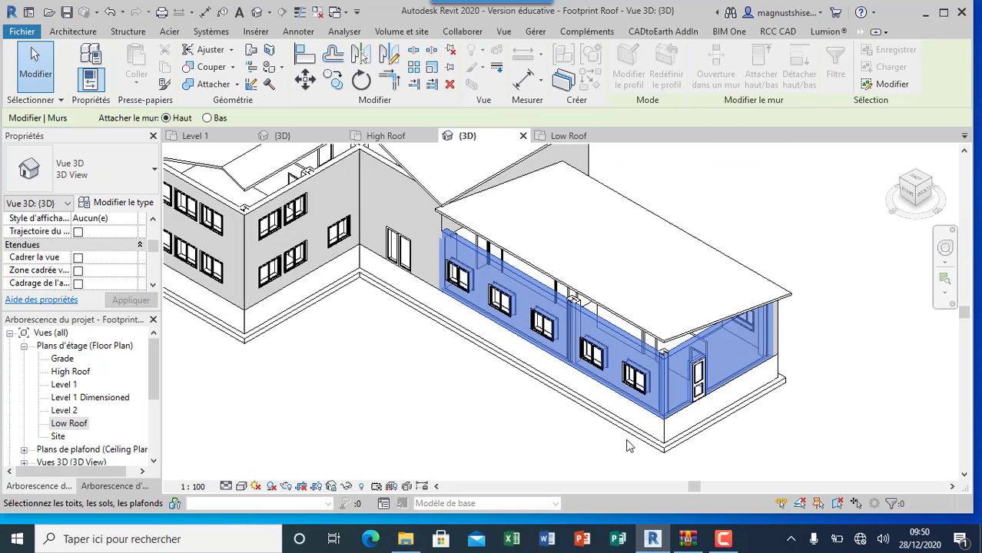
{"action": "left_click", "coordinate": [672, 329]}
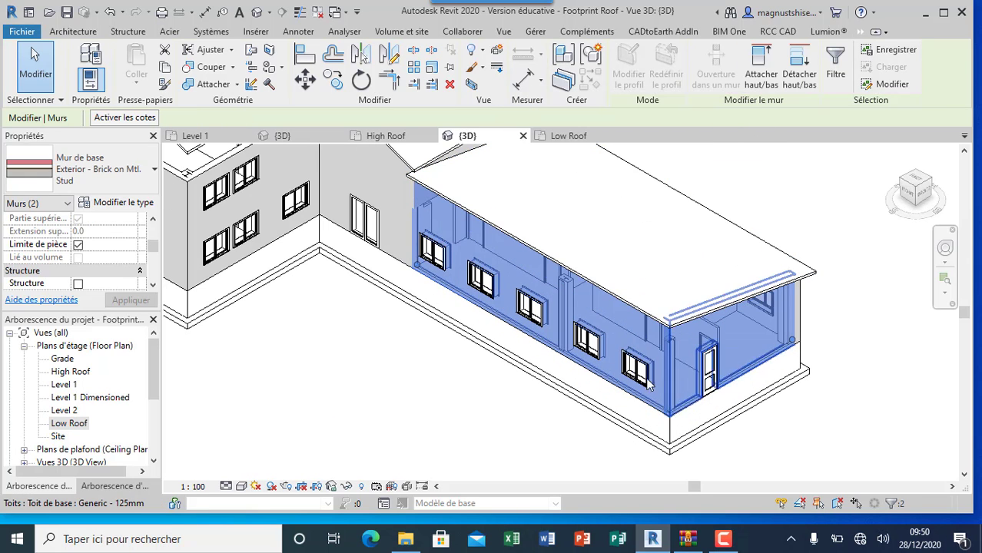
{"action": "left_click", "coordinate": [539, 439]}
{"action": "scroll", "coordinate": [653, 461], "scroll_direction": "down", "scroll_amount": 4}
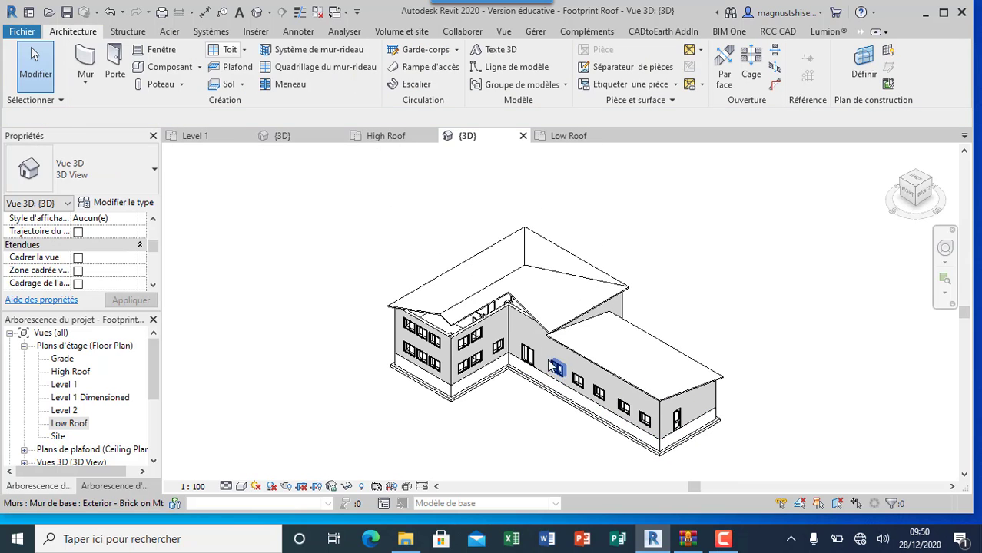
- Attach the tops of the two-storey part's double-door wall and the two adjoining window walls to the high roof
{"action": "scroll", "coordinate": [515, 328], "scroll_direction": "up", "scroll_amount": 3}
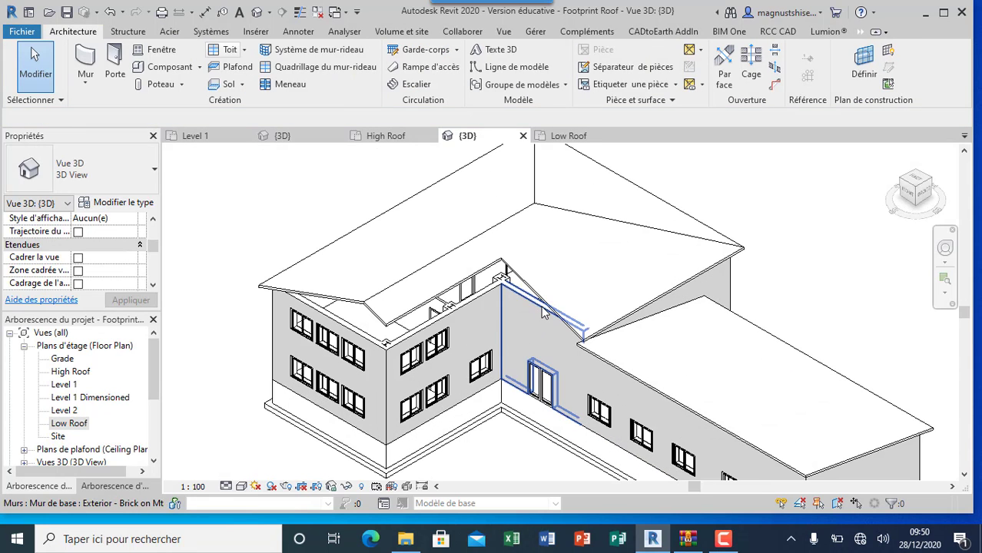
{"action": "left_click", "coordinate": [543, 312]}
{"action": "left_click", "coordinate": [478, 306], "text": "ctrl"}
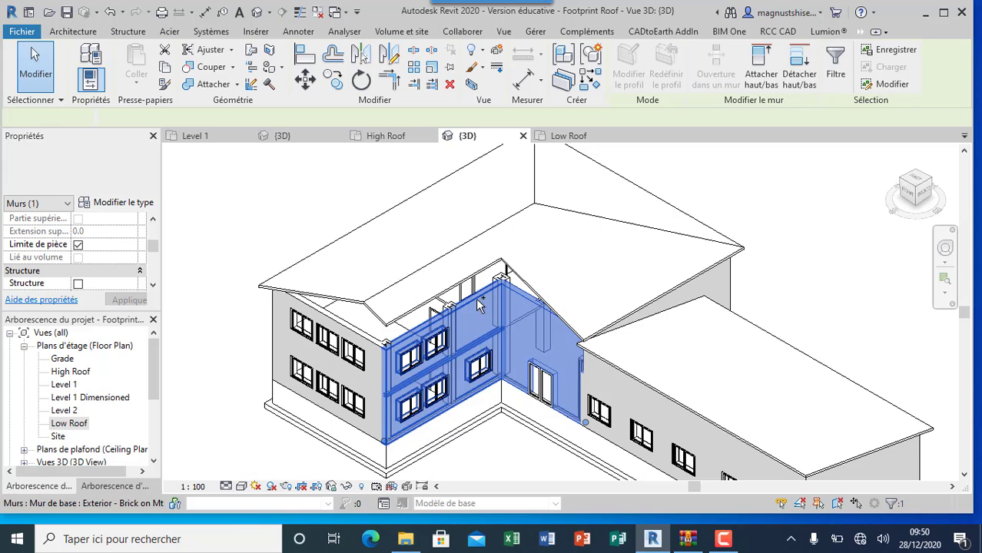
{"action": "left_click", "coordinate": [363, 344], "text": "ctrl"}
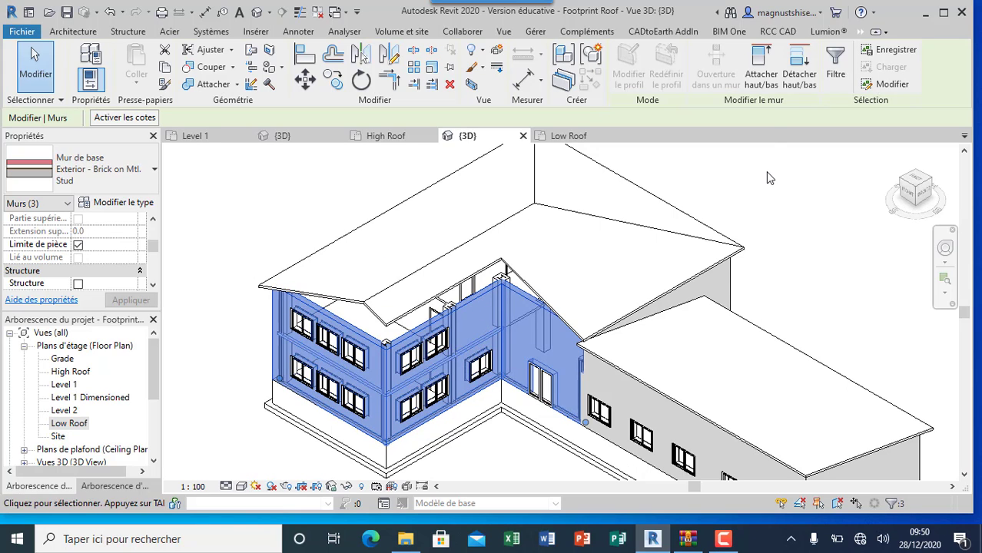
{"action": "left_click", "coordinate": [761, 67]}
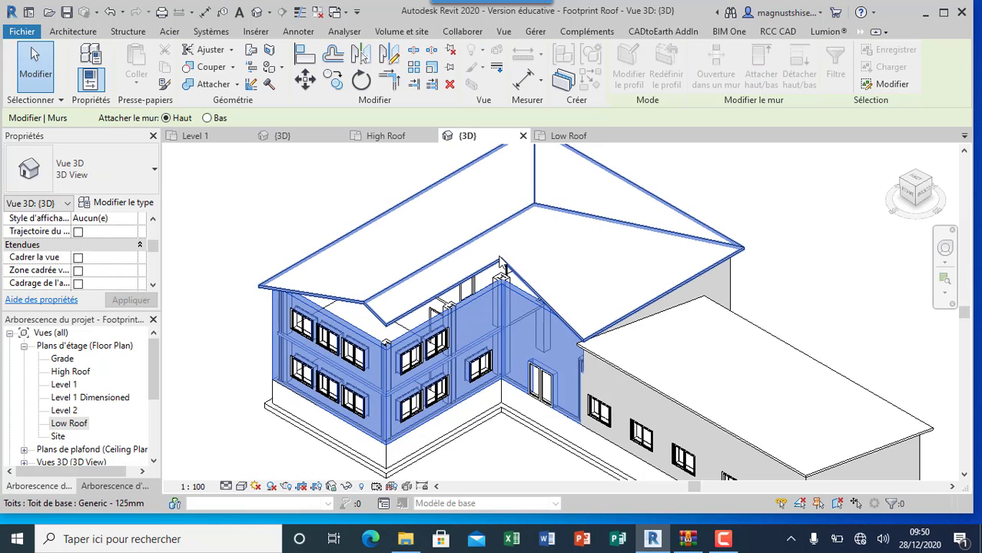
{"action": "left_click", "coordinate": [492, 269]}
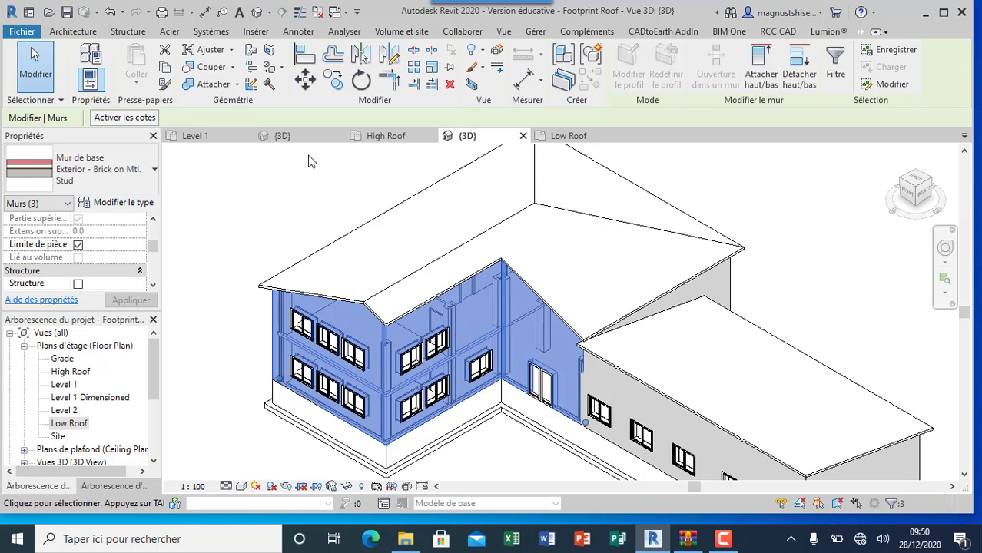
{"action": "left_click", "coordinate": [315, 184]}
{"action": "scroll", "coordinate": [438, 390], "scroll_direction": "down", "scroll_amount": 6}
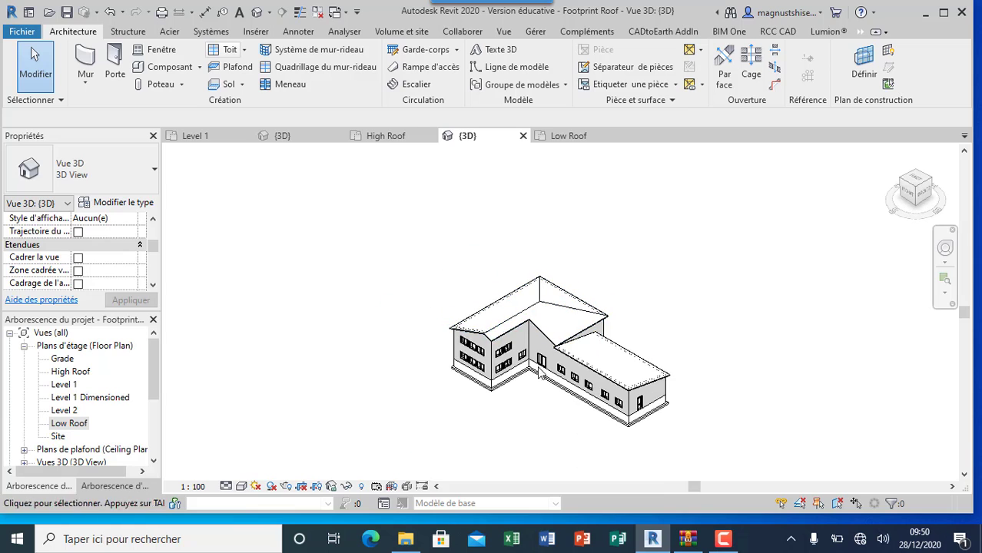
- Switch to the Extrusion Roof project's 3D view and orbit it to face the gable wall with the entrance door and railing
{"action": "scroll", "coordinate": [509, 379], "scroll_direction": "up", "scroll_amount": 5}
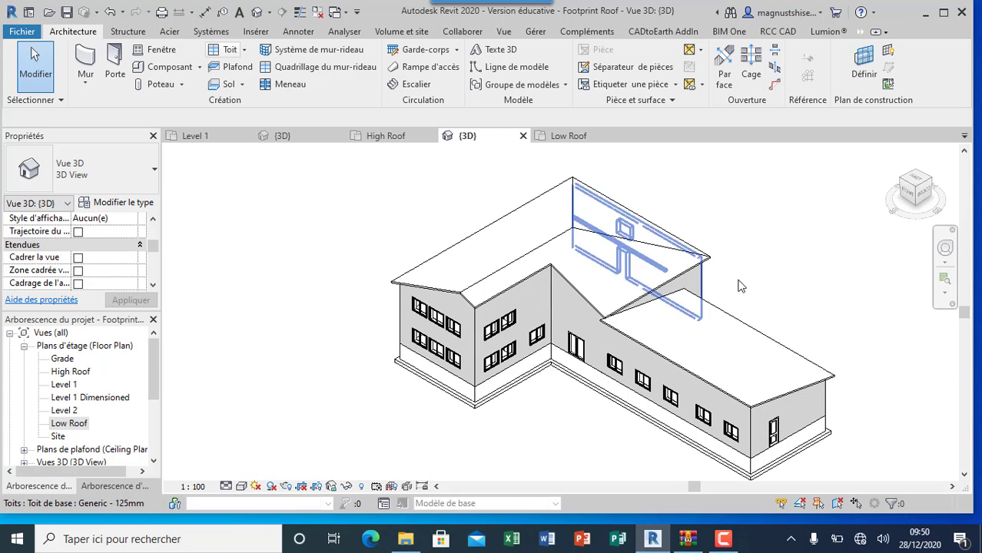
{"action": "left_click", "coordinate": [282, 136]}
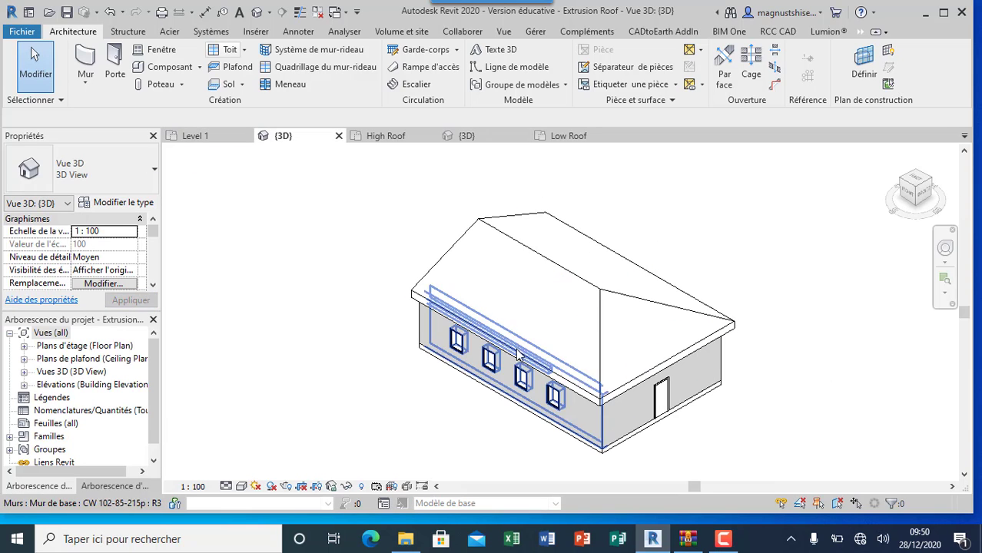
{"action": "left_click", "coordinate": [944, 248]}
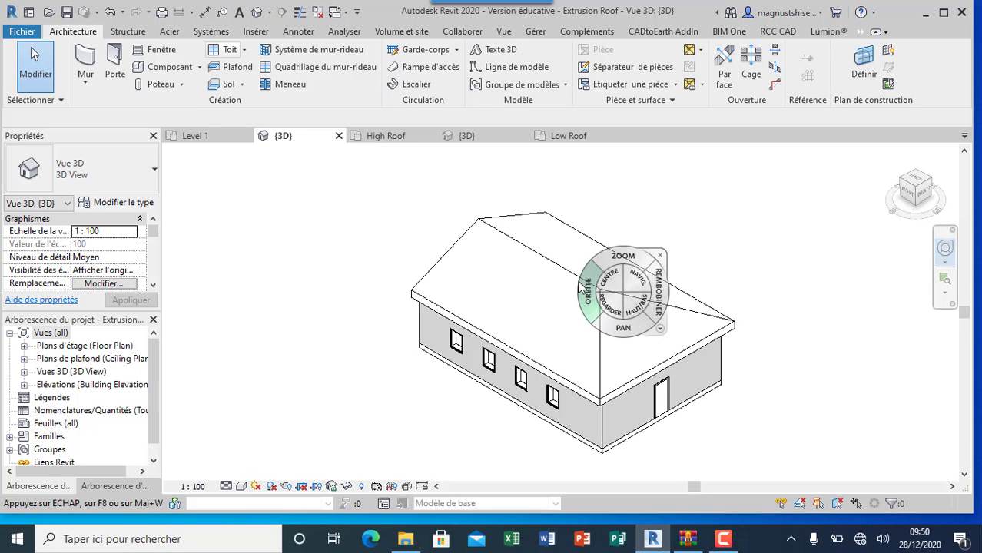
{"action": "left_click_drag", "start_coordinate": [591, 296], "coordinate": [943, 248]}
{"action": "scroll", "coordinate": [542, 356], "scroll_direction": "up", "scroll_amount": 2}
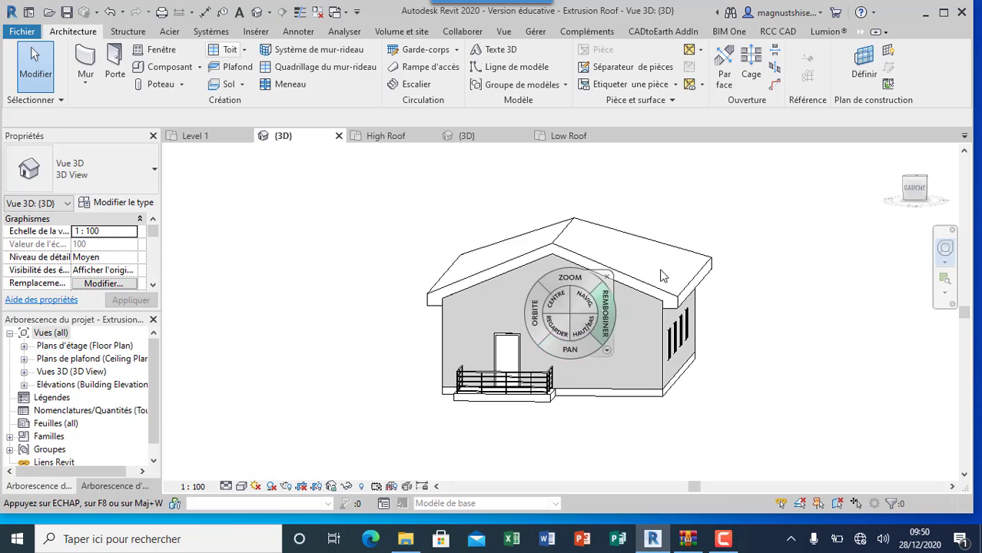
{"action": "left_click", "coordinate": [695, 225]}
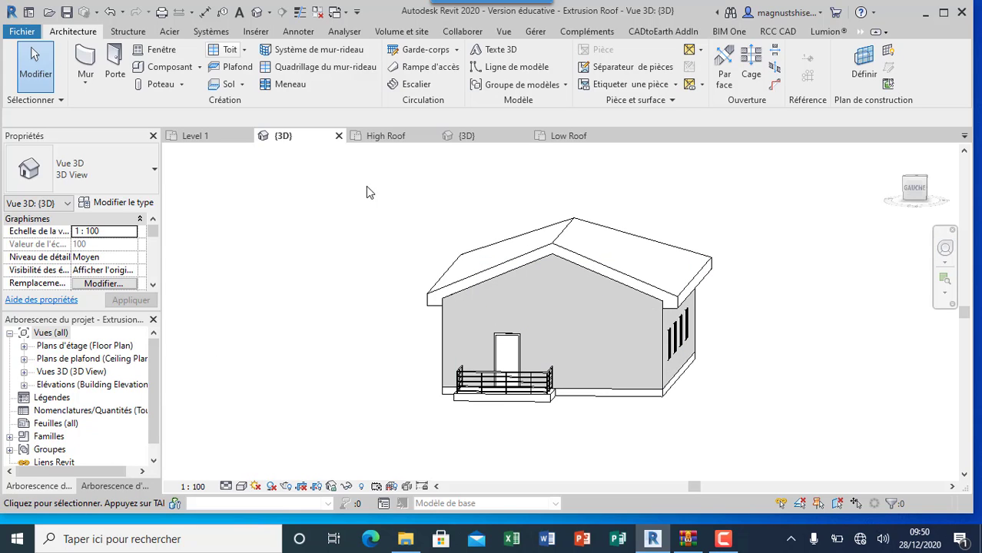
{"action": "scroll", "coordinate": [595, 318], "scroll_direction": "up", "scroll_amount": 2}
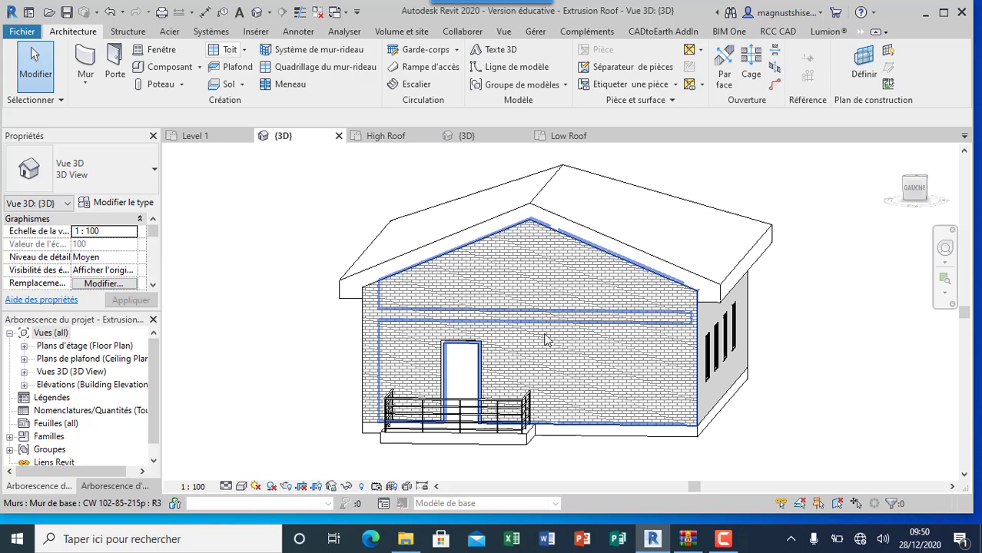
- Open the West elevation of the Extrusion Roof project, framed on the gable wall above the entrance door
{"action": "left_click", "coordinate": [24, 346]}
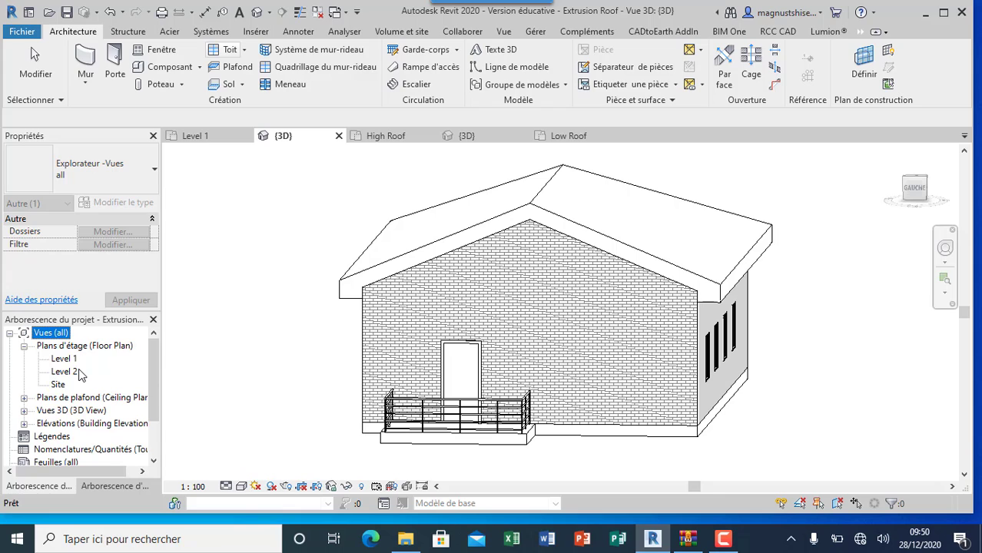
{"action": "left_click", "coordinate": [24, 423]}
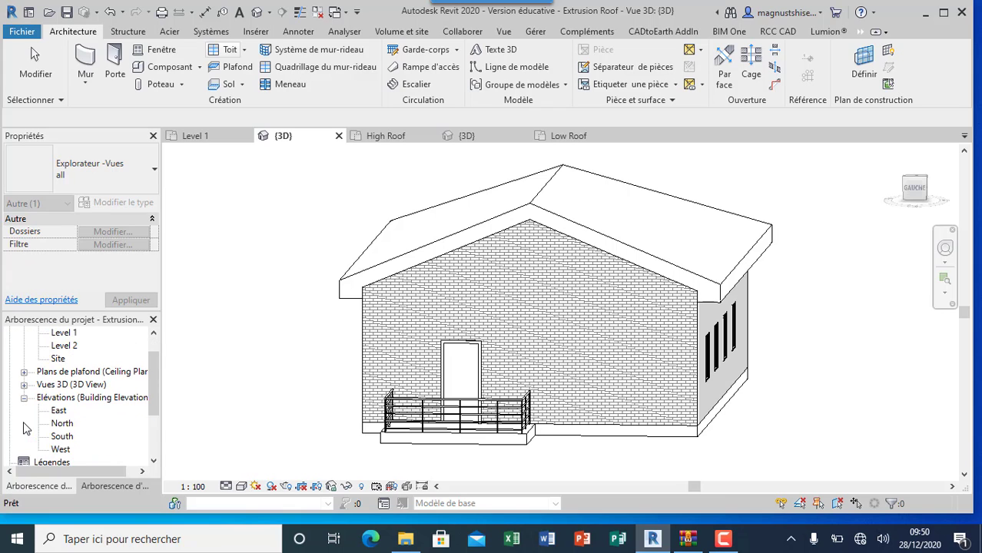
{"action": "double_click", "coordinate": [62, 449]}
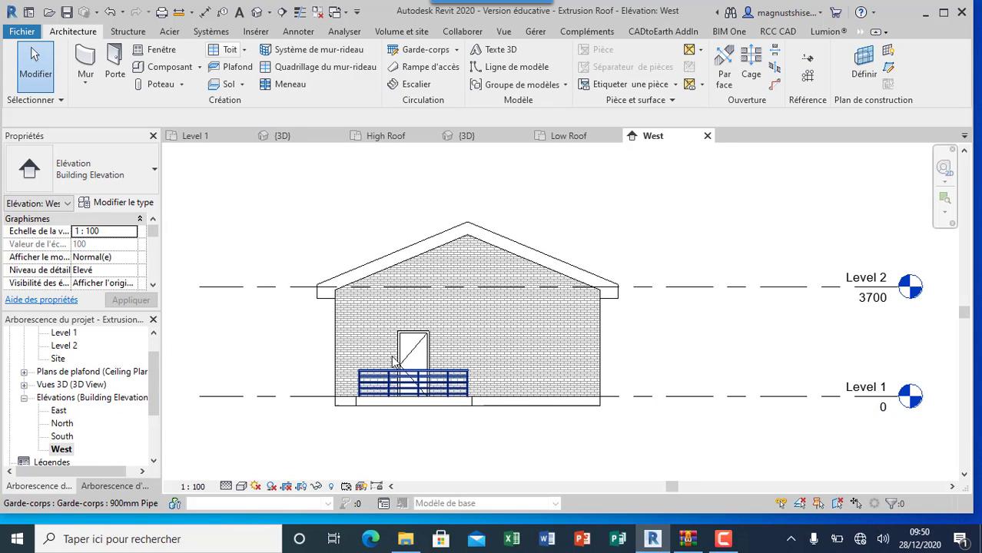
{"action": "scroll", "coordinate": [400, 345], "scroll_direction": "up", "scroll_amount": 1}
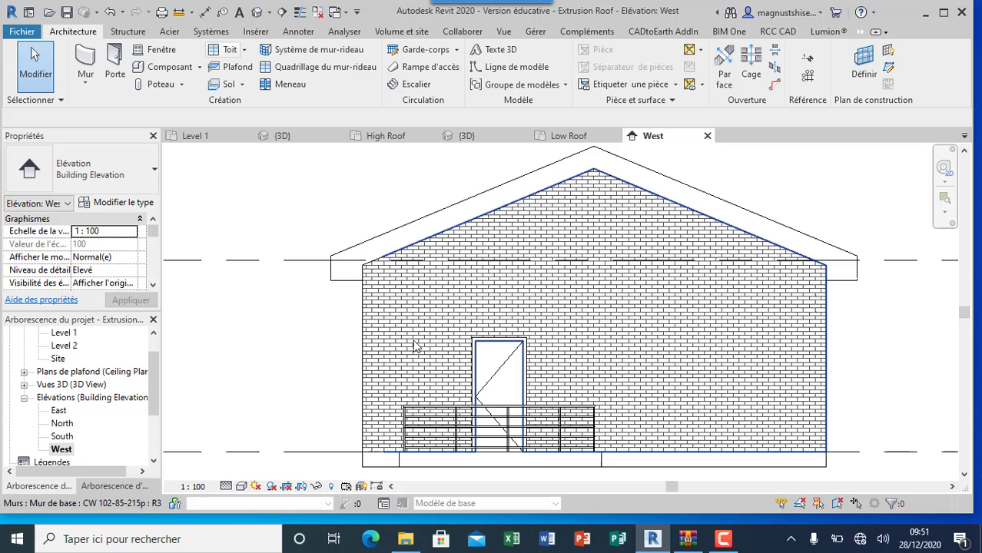
- Start a roof by extrusion using the brick gable wall's face as work plane, referenced to Level 2 with a 0.0 offset
{"action": "left_click", "coordinate": [243, 50]}
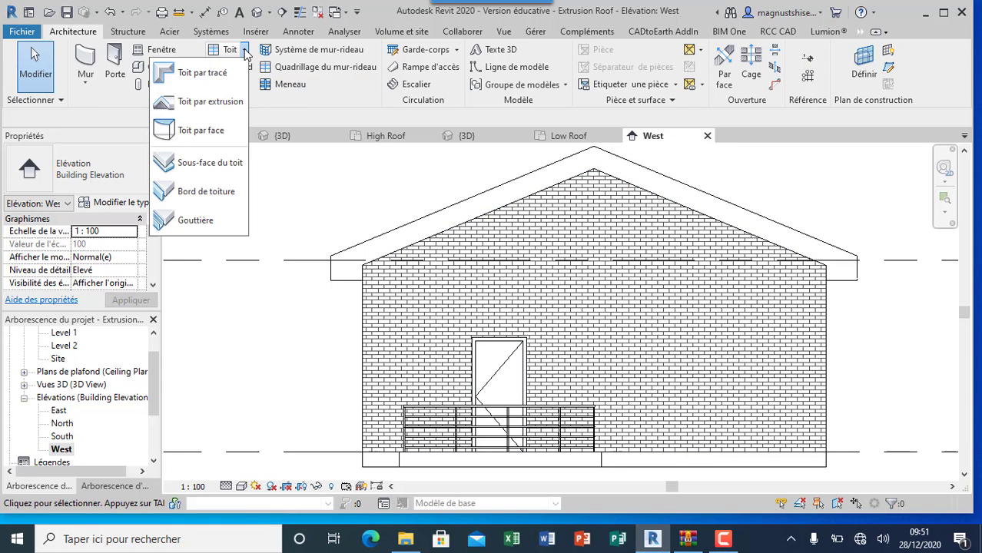
{"action": "left_click", "coordinate": [206, 102]}
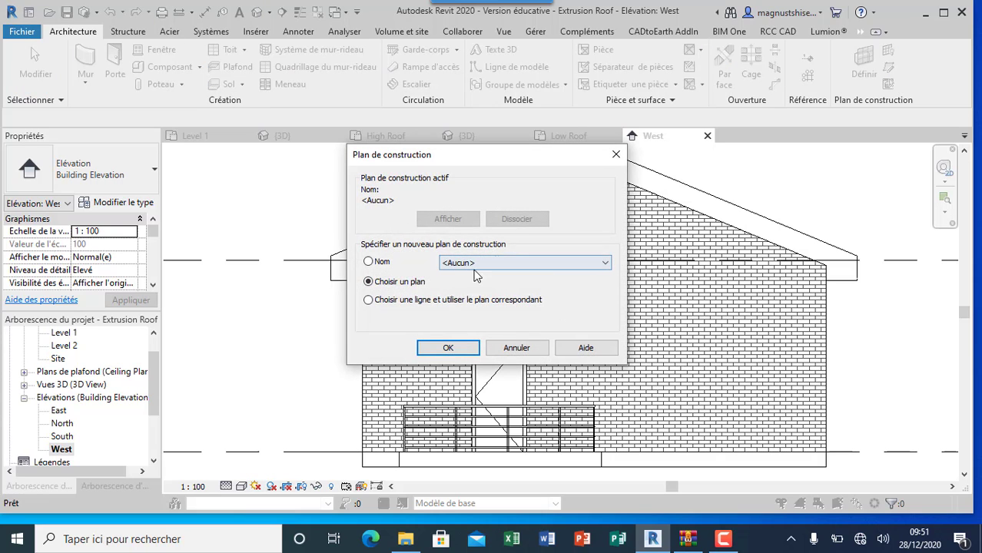
{"action": "left_click", "coordinate": [448, 348]}
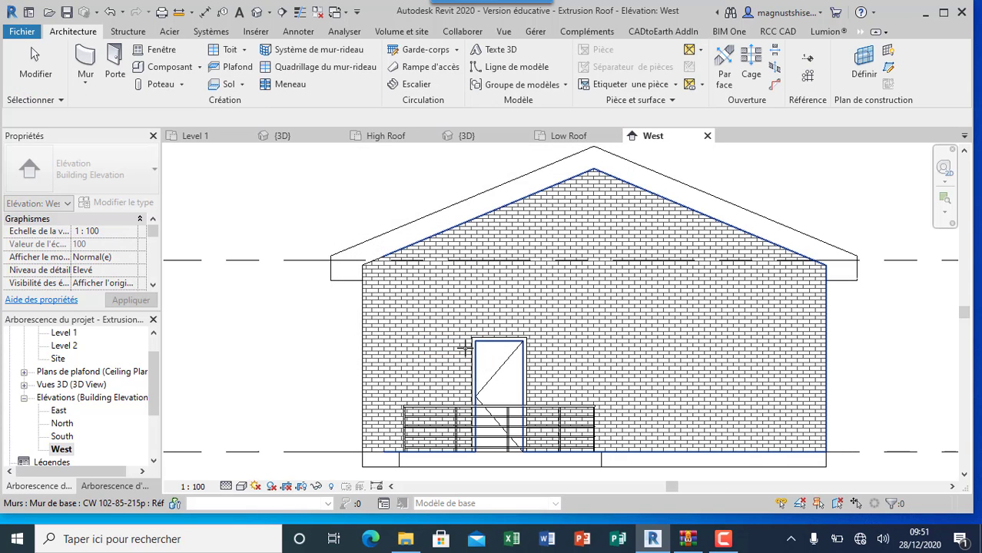
{"action": "left_click", "coordinate": [554, 292]}
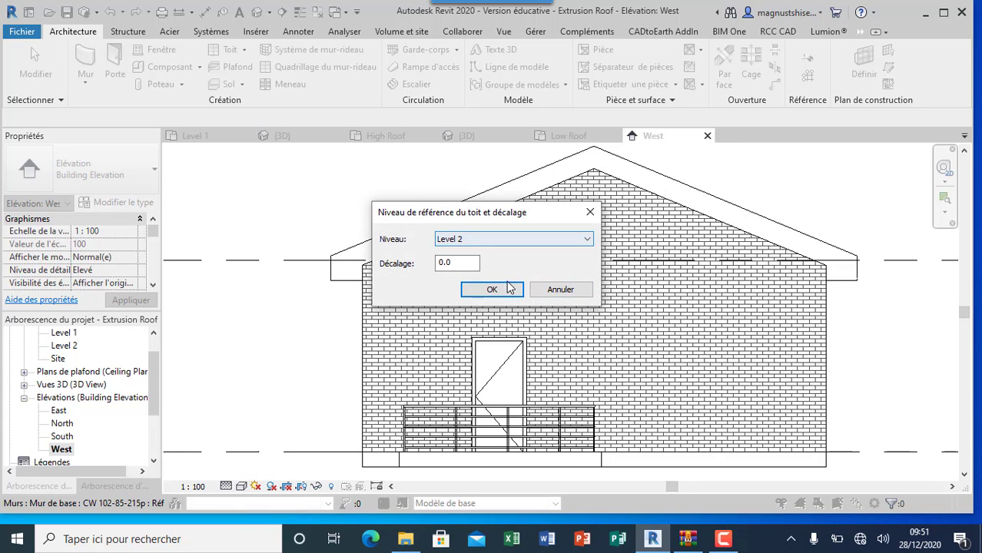
{"action": "left_click", "coordinate": [492, 289]}
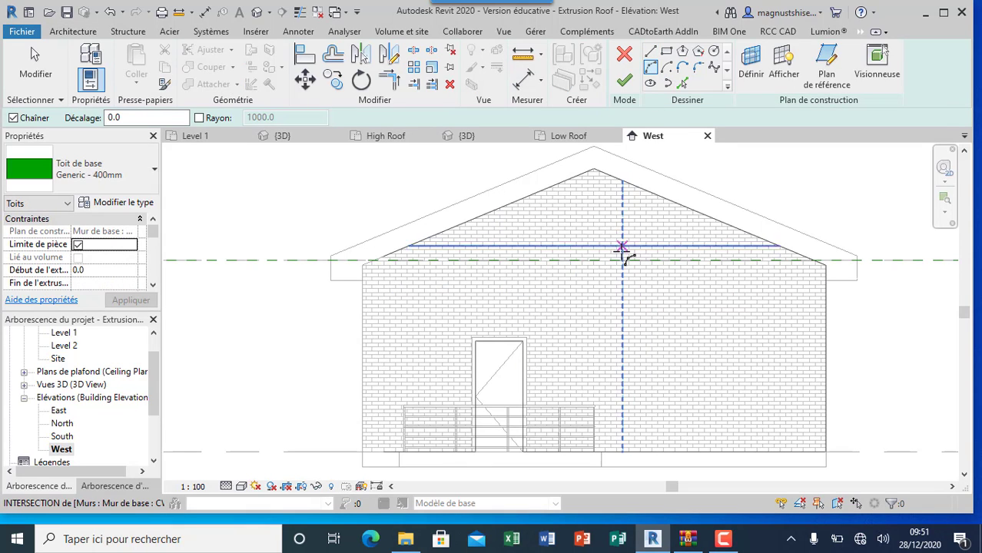
- Sketch a wavy roof profile above the door from two chained arcs: one arching up about 3550 mm across, the other dipping beyond it
{"action": "left_click", "coordinate": [384, 323]}
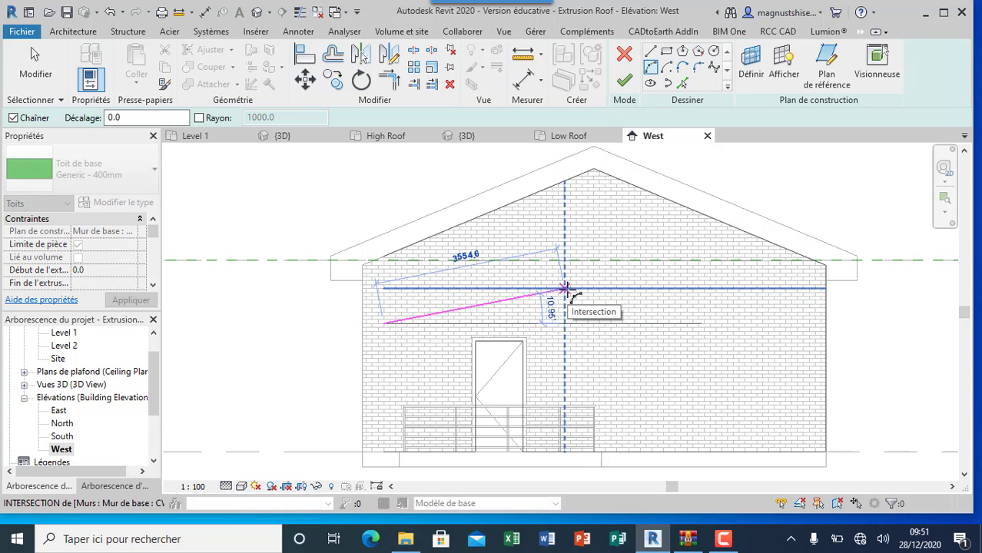
{"action": "left_click", "coordinate": [565, 288]}
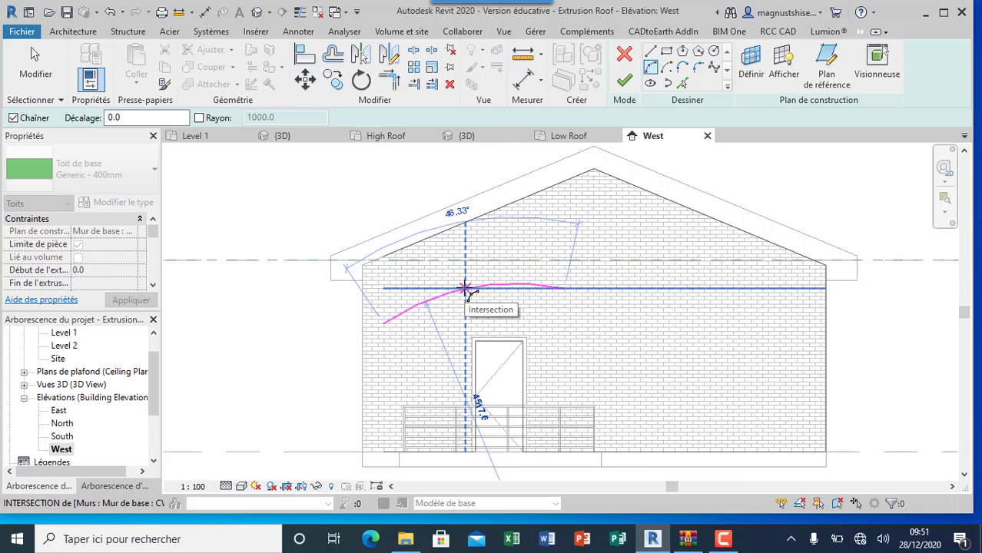
{"action": "left_click", "coordinate": [464, 288]}
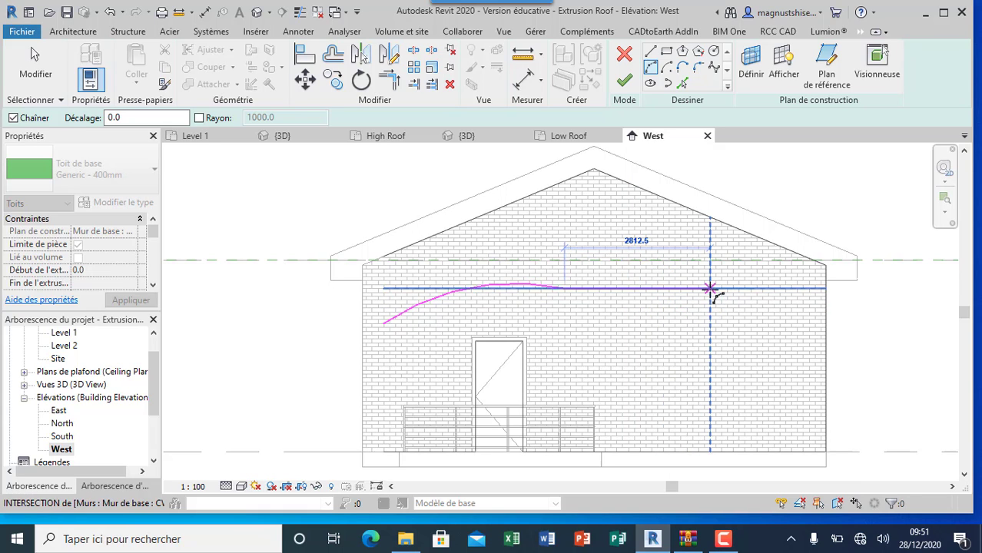
{"action": "left_click", "coordinate": [722, 289]}
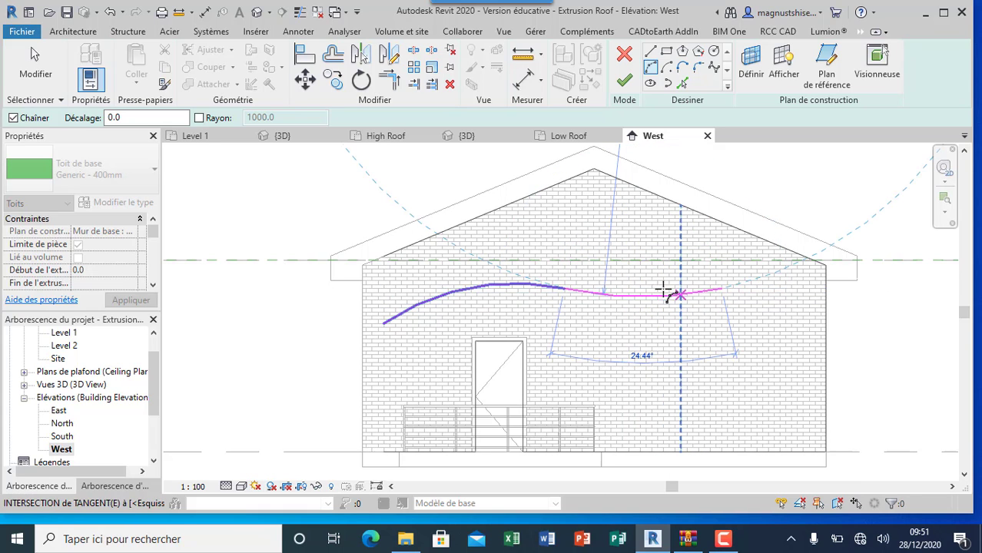
{"action": "left_click", "coordinate": [628, 296]}
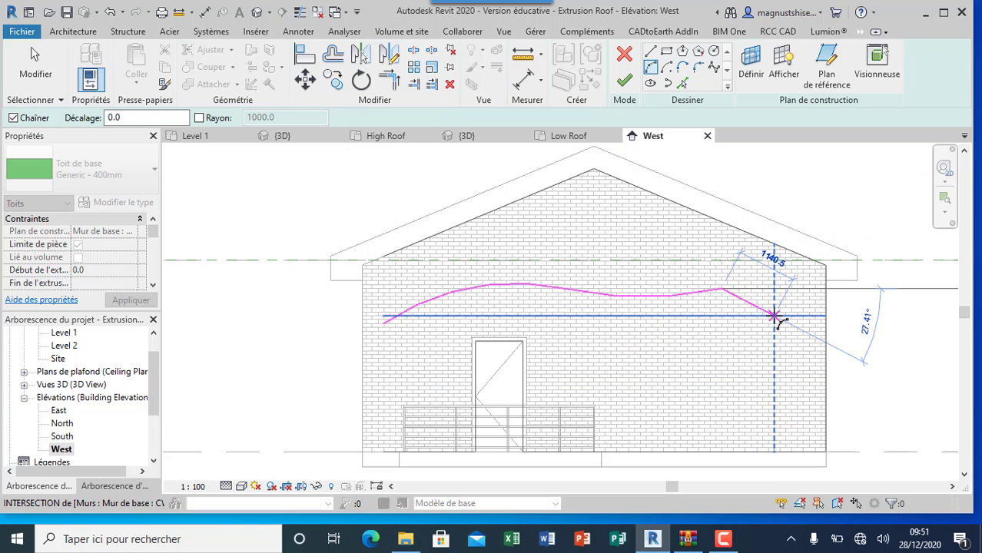
{"action": "key", "text": "t"}
{"action": "key", "text": "r"}
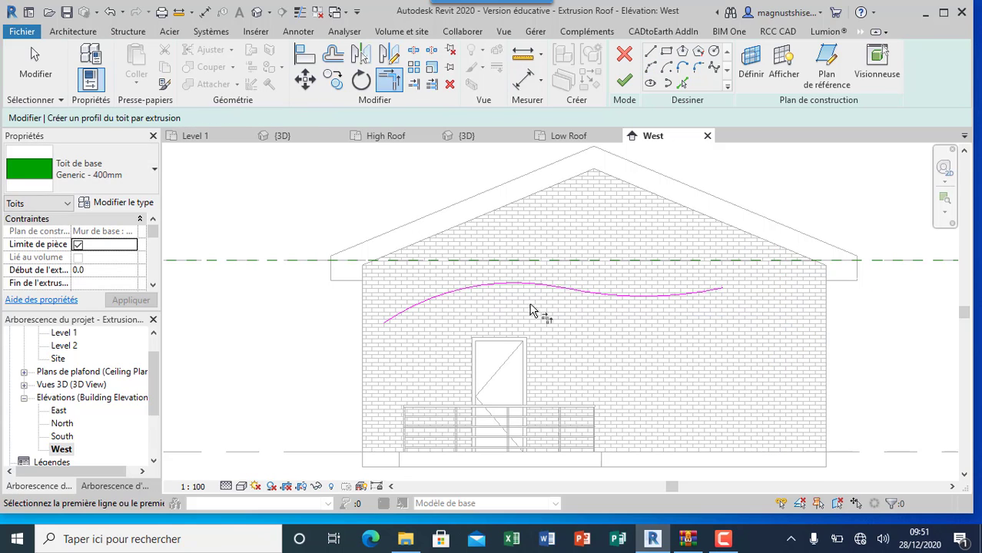
- Set the extruded roof's type to Generic - 125mm and finish the profile sketch
{"action": "left_click", "coordinate": [115, 182]}
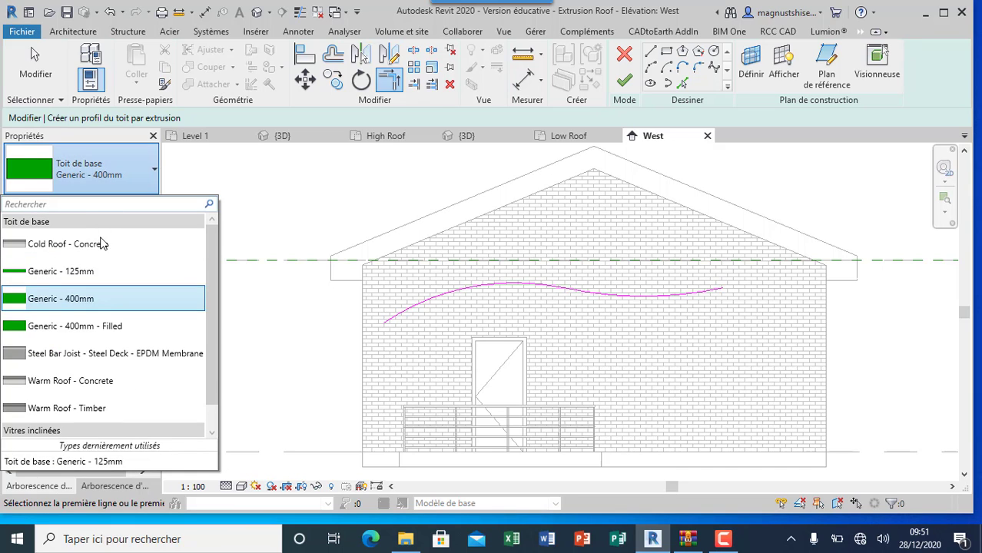
{"action": "left_click", "coordinate": [101, 273]}
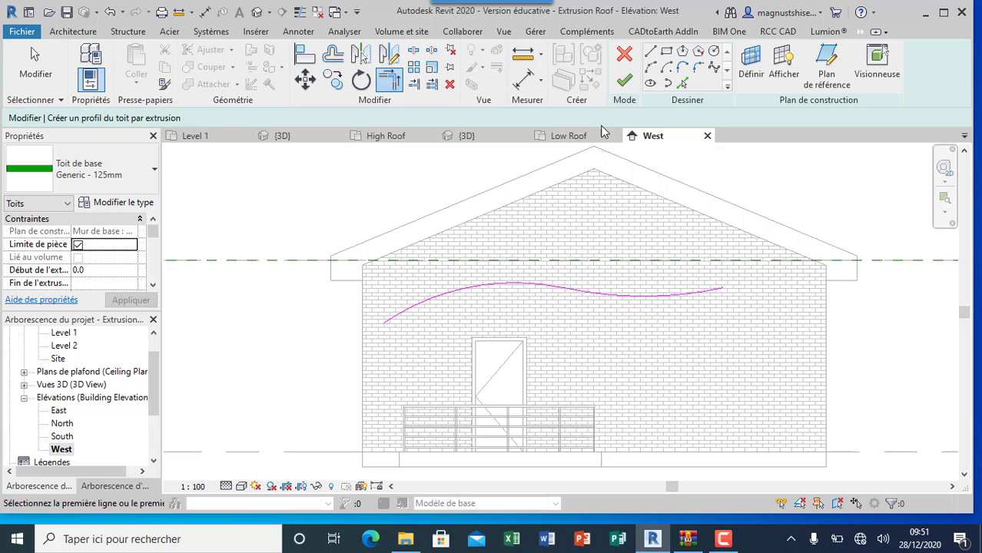
{"action": "left_click", "coordinate": [624, 83]}
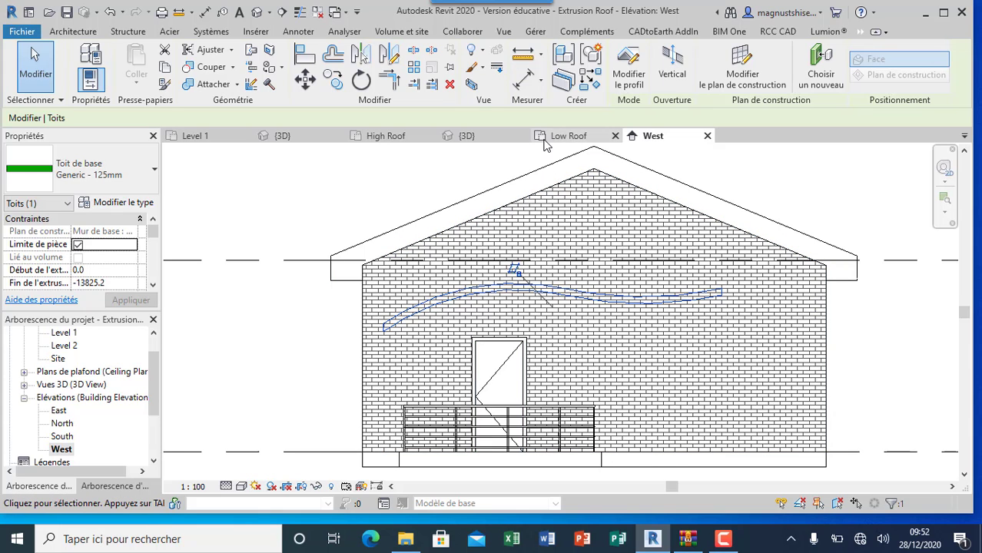
- In the 3D view, stretch the curved roof about 3820 mm out over the entrance and pull its inner end back to about -3005 mm
{"action": "left_click", "coordinate": [311, 137]}
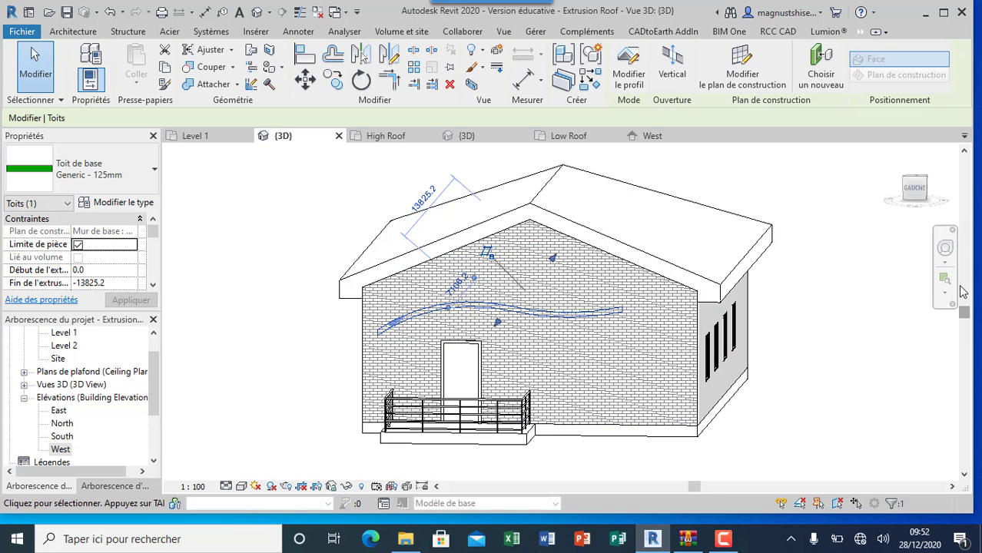
{"action": "left_click", "coordinate": [945, 251]}
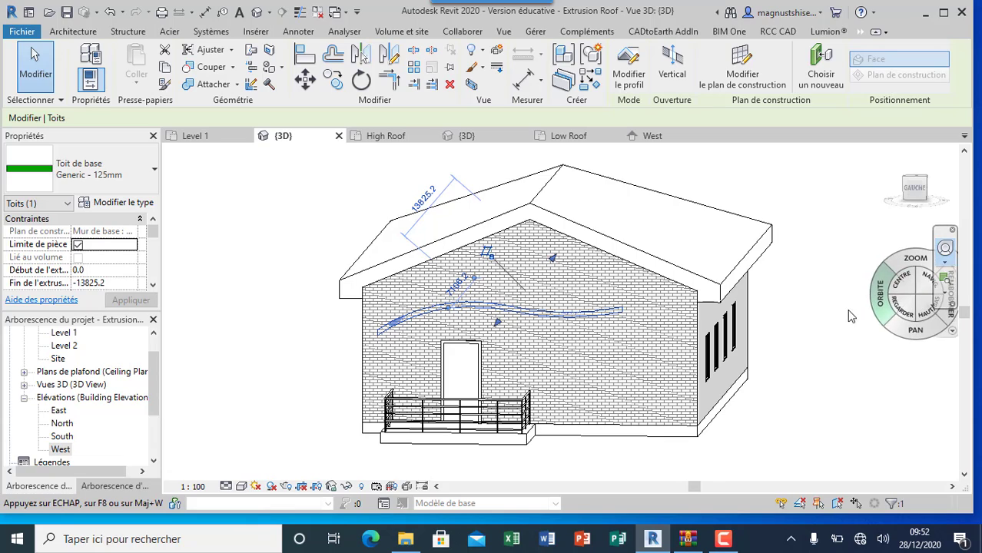
{"action": "left_click_drag", "start_coordinate": [840, 324], "coordinate": [760, 319]}
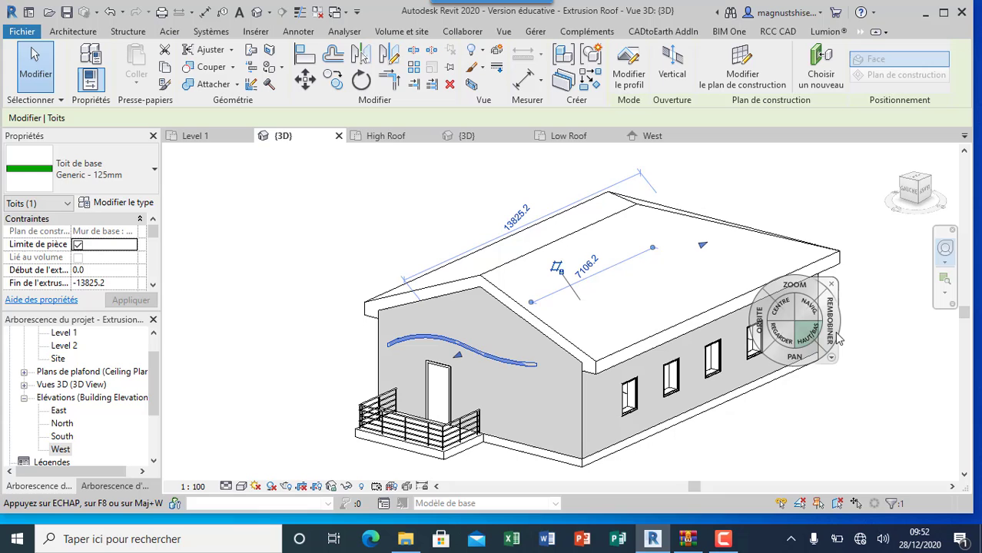
{"action": "left_click", "coordinate": [831, 284]}
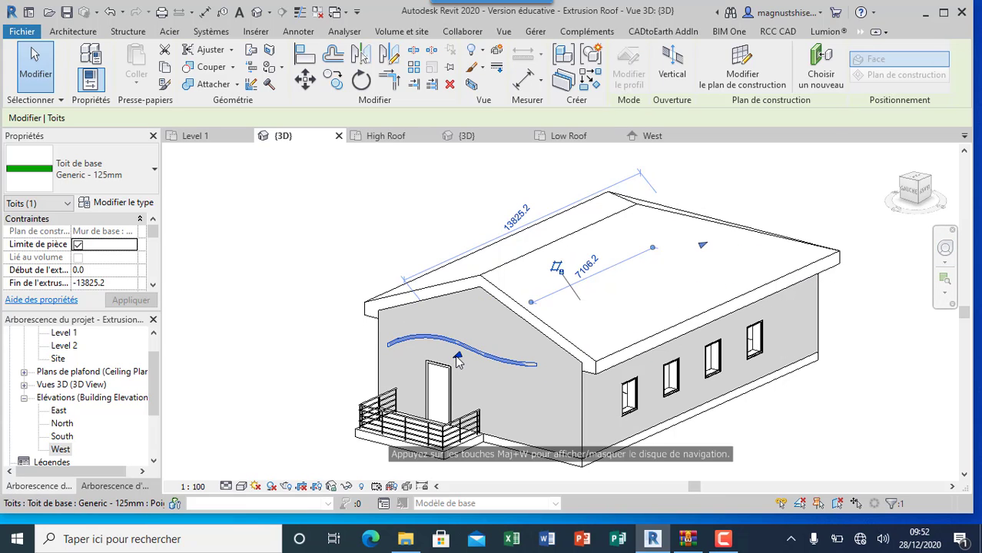
{"action": "left_click_drag", "start_coordinate": [457, 355], "coordinate": [326, 454]}
{"action": "left_click_drag", "start_coordinate": [702, 246], "coordinate": [300, 486]}
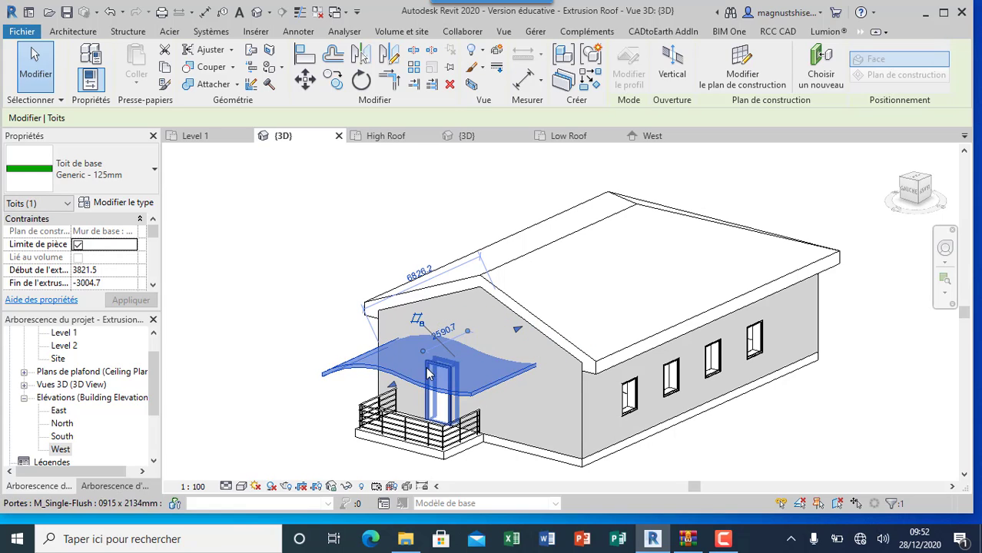
- Set the curved roof's extrusion start to 3000, change its extrusion end value and apply both
{"action": "left_click", "coordinate": [152, 287]}
{"action": "left_click", "coordinate": [152, 287]}
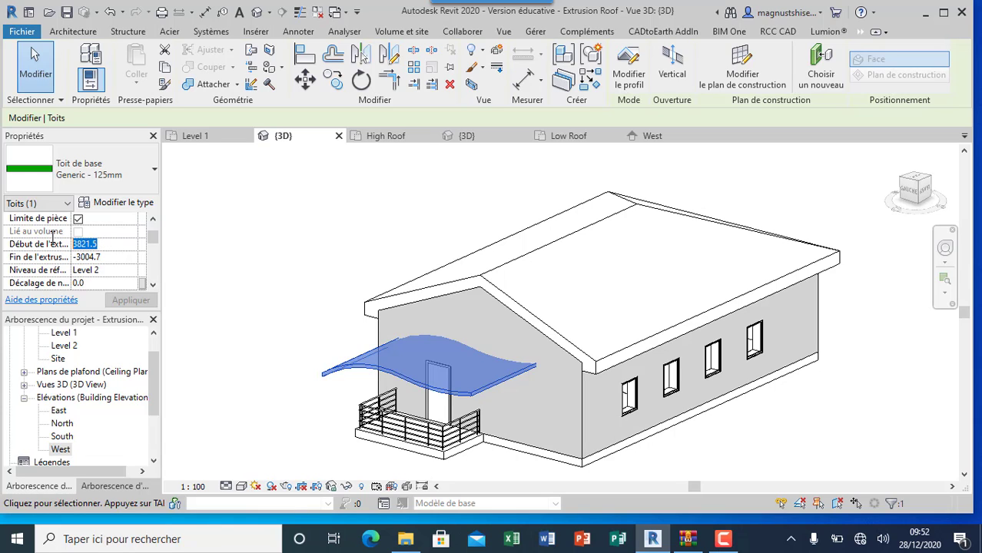
{"action": "type", "text": "3000.0"}
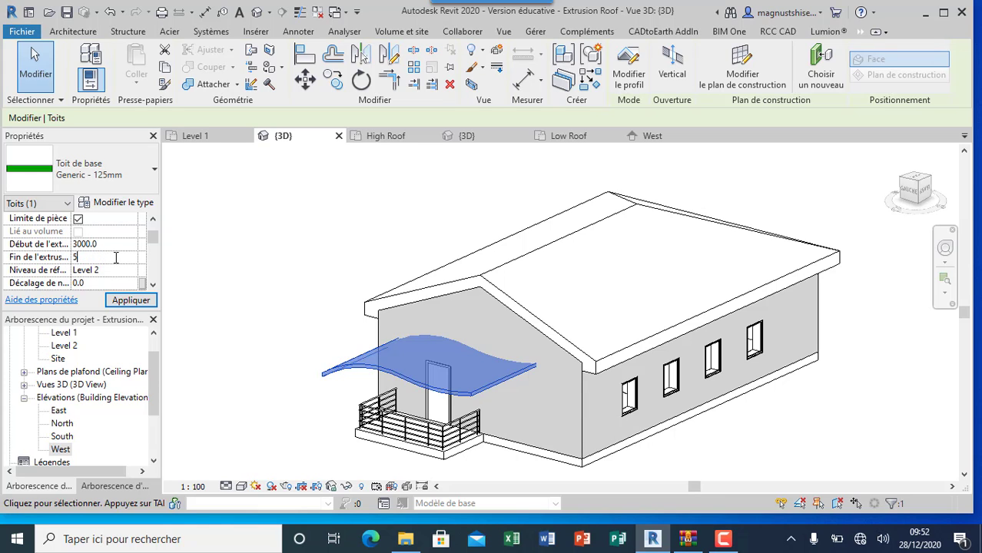
{"action": "left_click", "coordinate": [247, 259]}
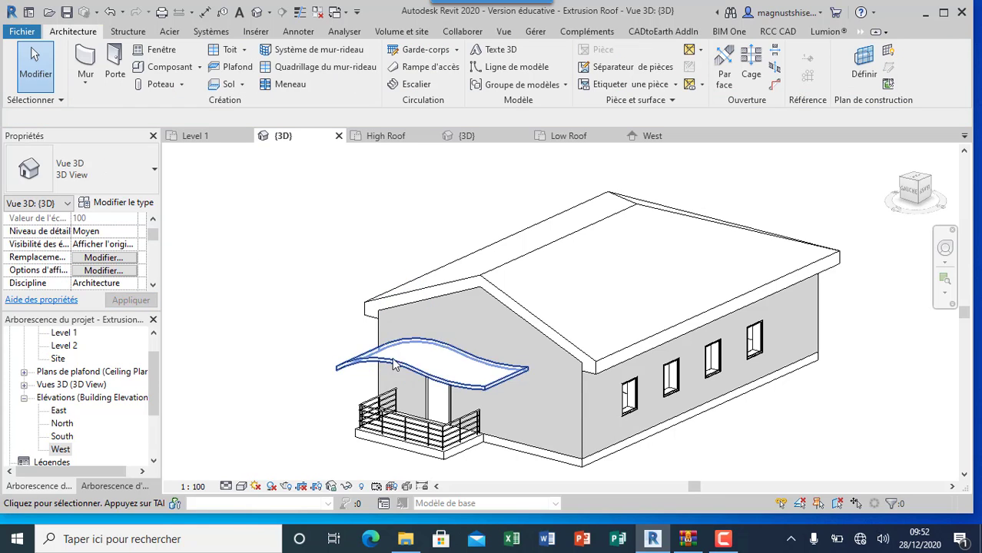
{"action": "scroll", "coordinate": [480, 333], "scroll_direction": "up", "scroll_amount": 2}
{"action": "scroll", "coordinate": [480, 333], "scroll_direction": "down", "scroll_amount": 2}
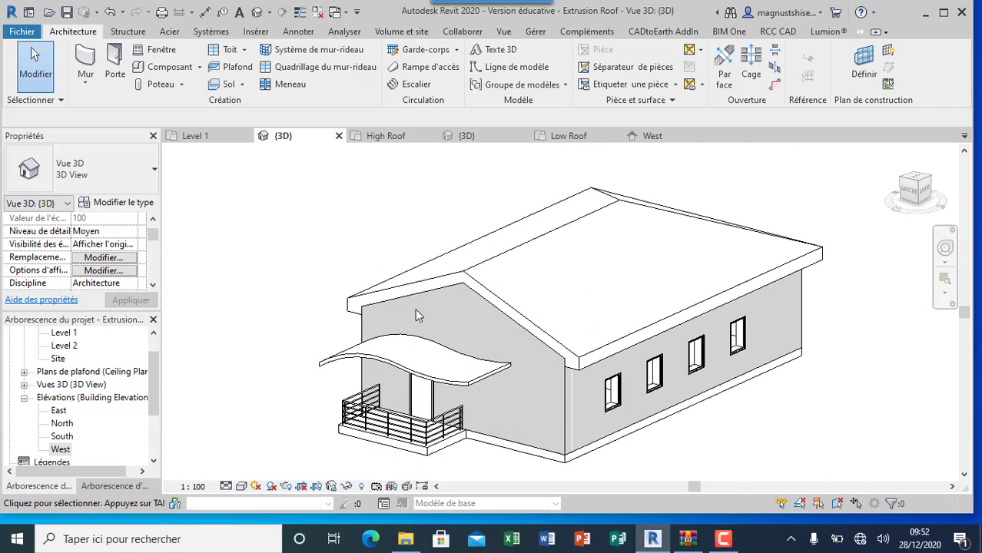
{"action": "scroll", "coordinate": [332, 311], "scroll_direction": "up", "scroll_amount": 3}
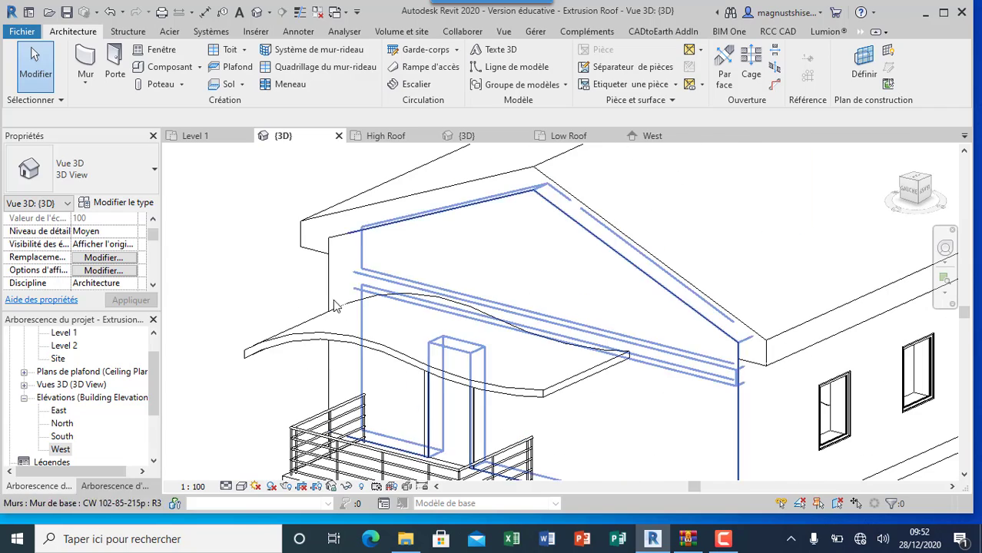
{"action": "scroll", "coordinate": [335, 300], "scroll_direction": "down", "scroll_amount": 1}
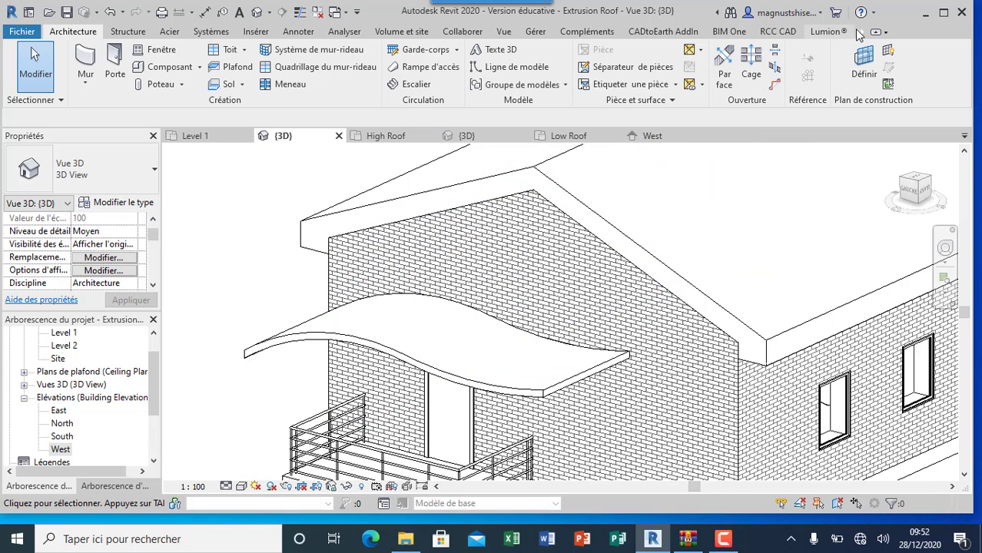
- Align the inner edge of the curved roof with the exterior face of the brick gable wall above the entrance
{"action": "left_click", "coordinate": [806, 59]}
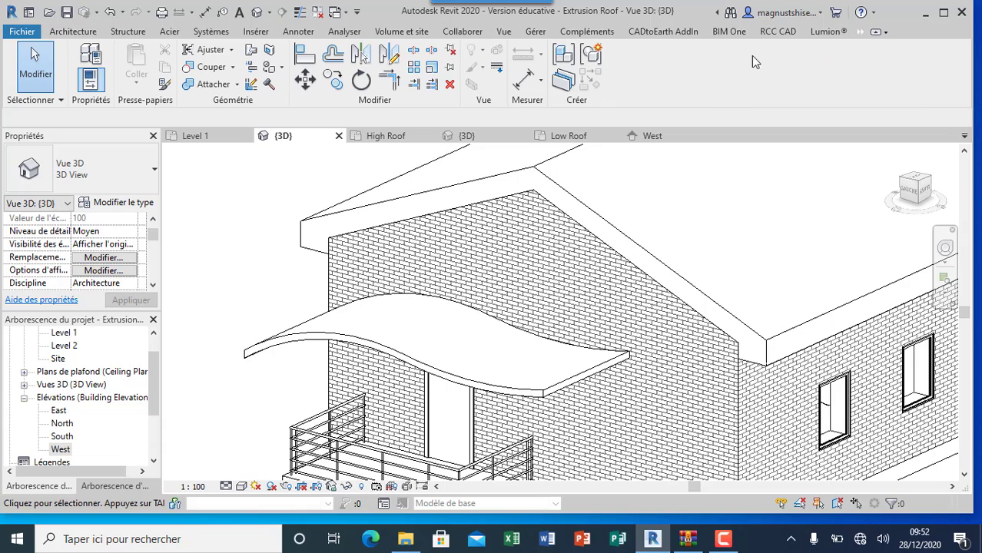
{"action": "left_click", "coordinate": [311, 52]}
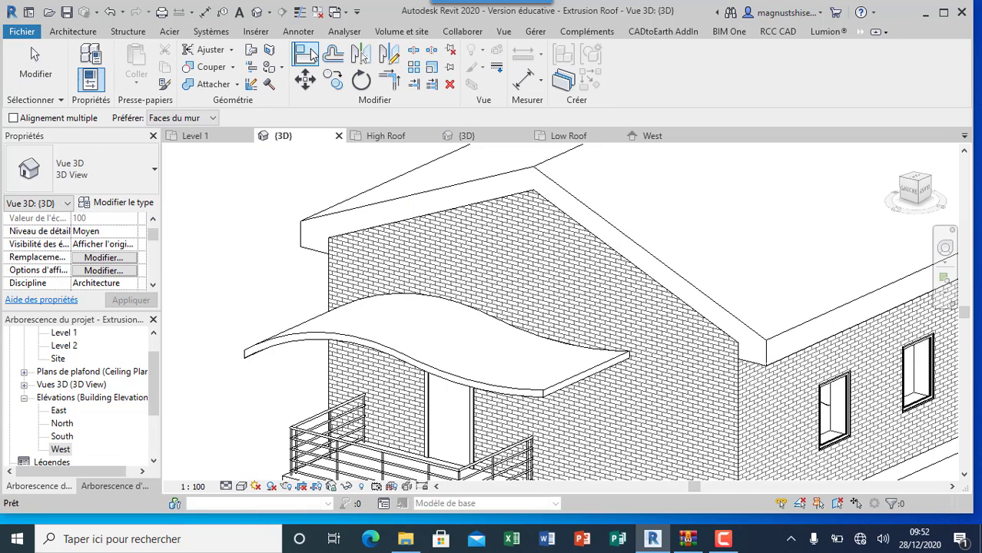
{"action": "left_click", "coordinate": [507, 217]}
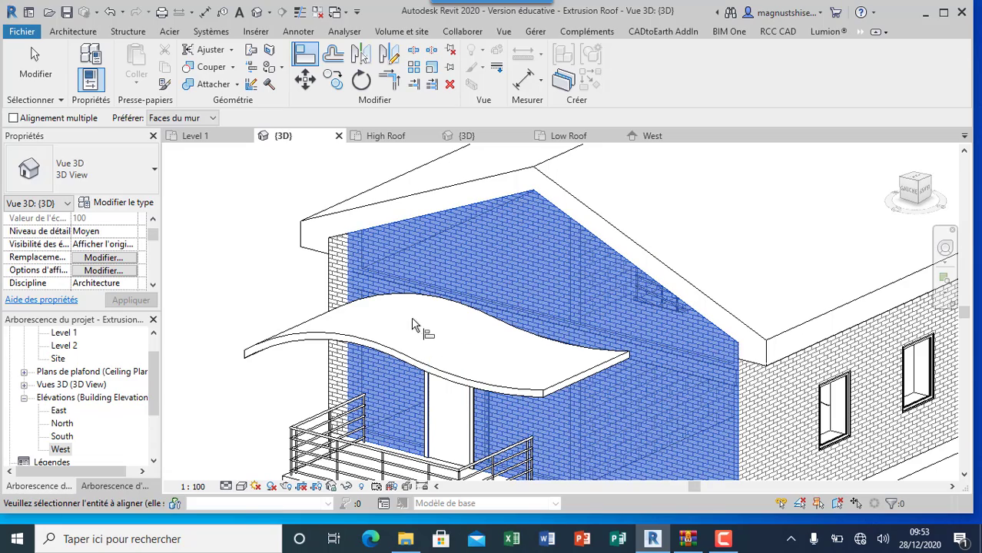
{"action": "scroll", "coordinate": [394, 255], "scroll_direction": "up", "scroll_amount": 3}
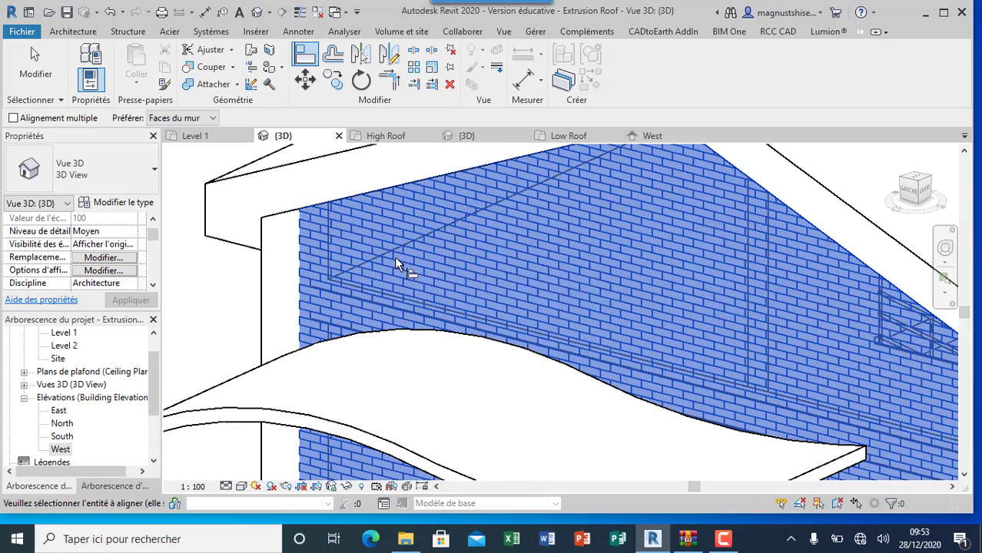
{"action": "scroll", "coordinate": [395, 263], "scroll_direction": "down", "scroll_amount": 1}
{"action": "scroll", "coordinate": [453, 326], "scroll_direction": "down", "scroll_amount": 2}
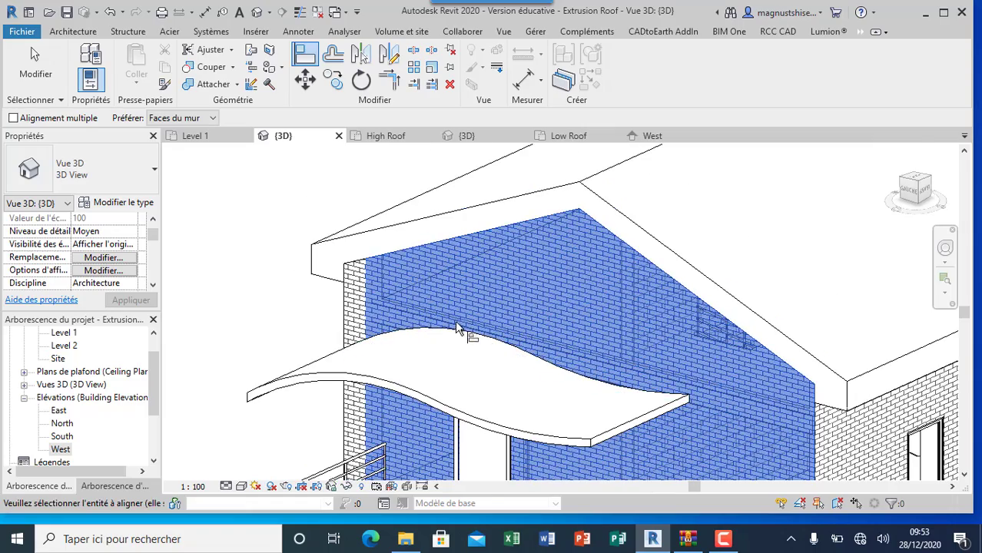
{"action": "scroll", "coordinate": [457, 327], "scroll_direction": "down", "scroll_amount": 2}
{"action": "scroll", "coordinate": [399, 309], "scroll_direction": "up", "scroll_amount": 3}
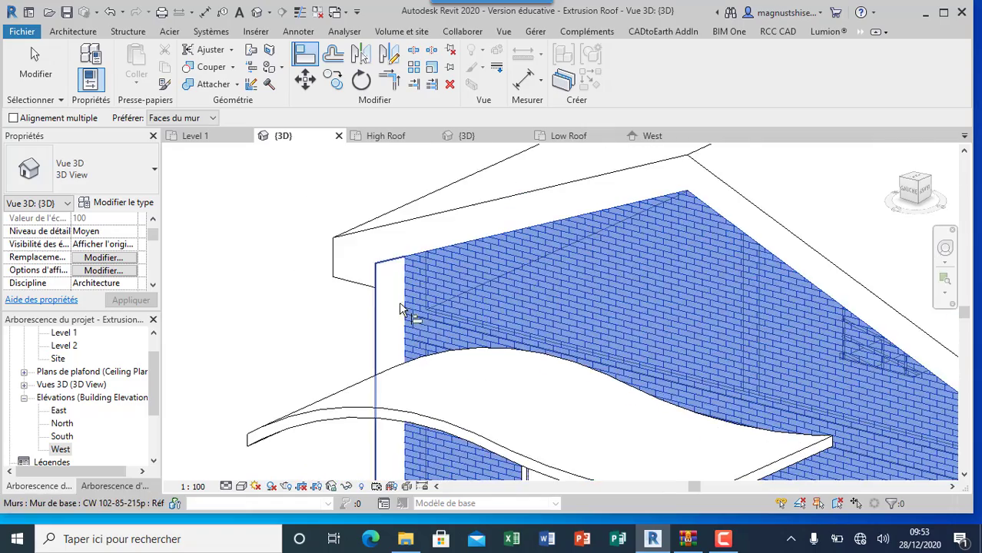
{"action": "scroll", "coordinate": [399, 309], "scroll_direction": "up", "scroll_amount": 2}
{"action": "scroll", "coordinate": [499, 398], "scroll_direction": "down", "scroll_amount": 1}
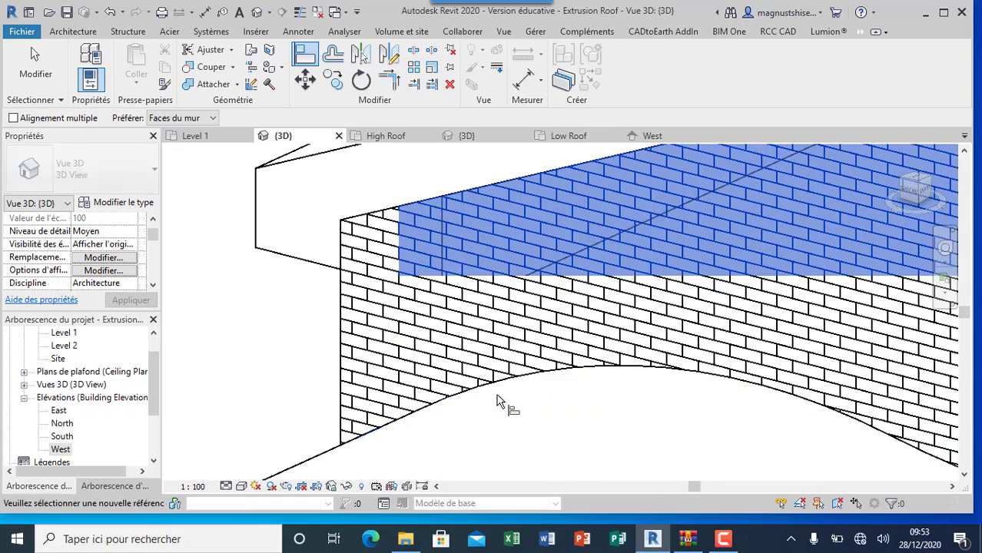
- Set the Extrusion Roof project's 3D view to the Realistic (Réaliste) visual style and view the whole building
{"action": "scroll", "coordinate": [427, 313], "scroll_direction": "down", "scroll_amount": 3}
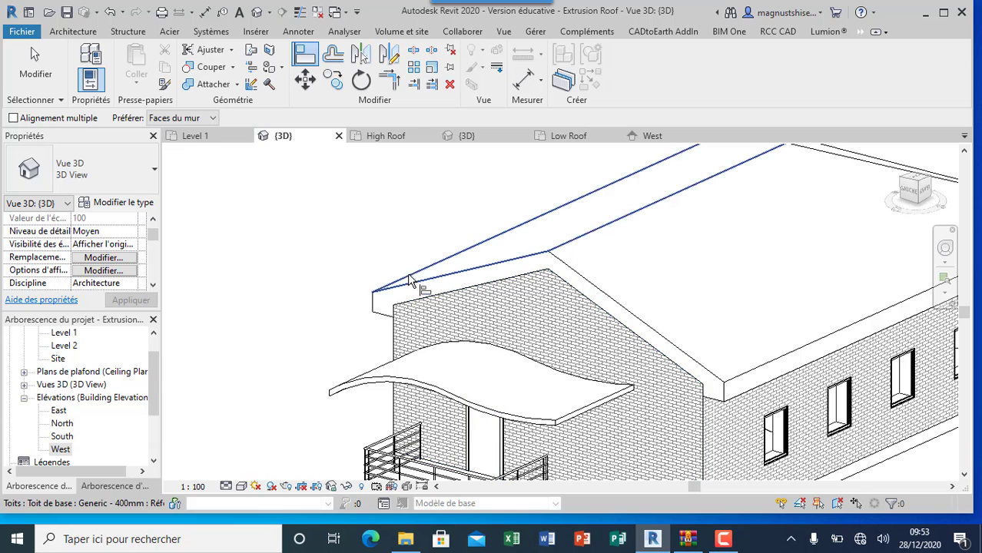
{"action": "scroll", "coordinate": [479, 291], "scroll_direction": "down", "scroll_amount": 3}
{"action": "scroll", "coordinate": [445, 243], "scroll_direction": "up", "scroll_amount": 3}
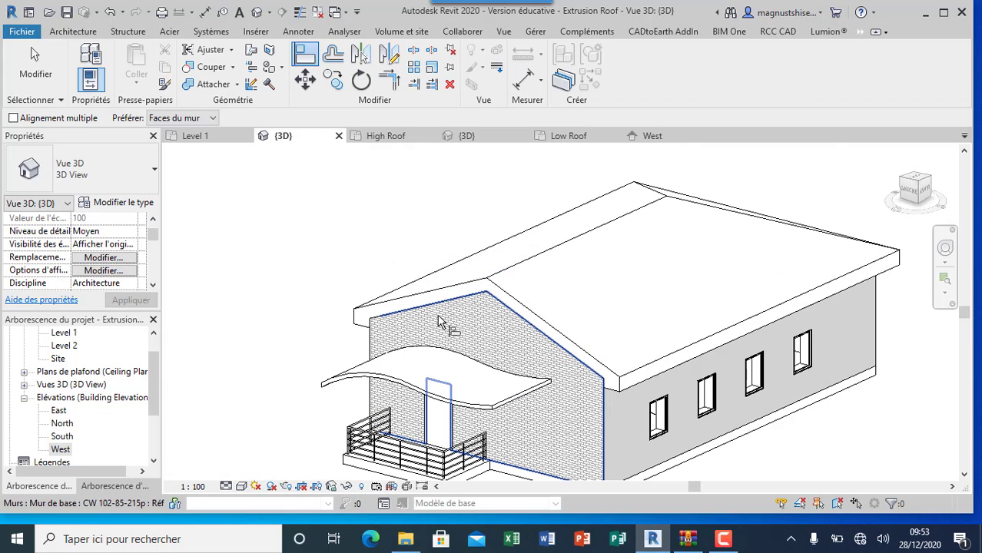
{"action": "left_click", "coordinate": [241, 487]}
{"action": "left_click", "coordinate": [252, 454]}
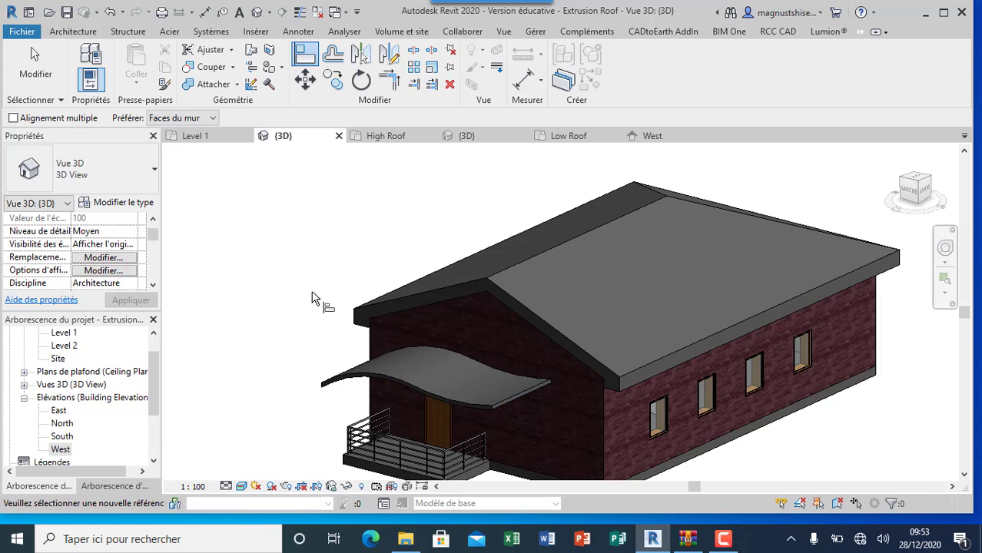
{"action": "scroll", "coordinate": [331, 299], "scroll_direction": "down", "scroll_amount": 3}
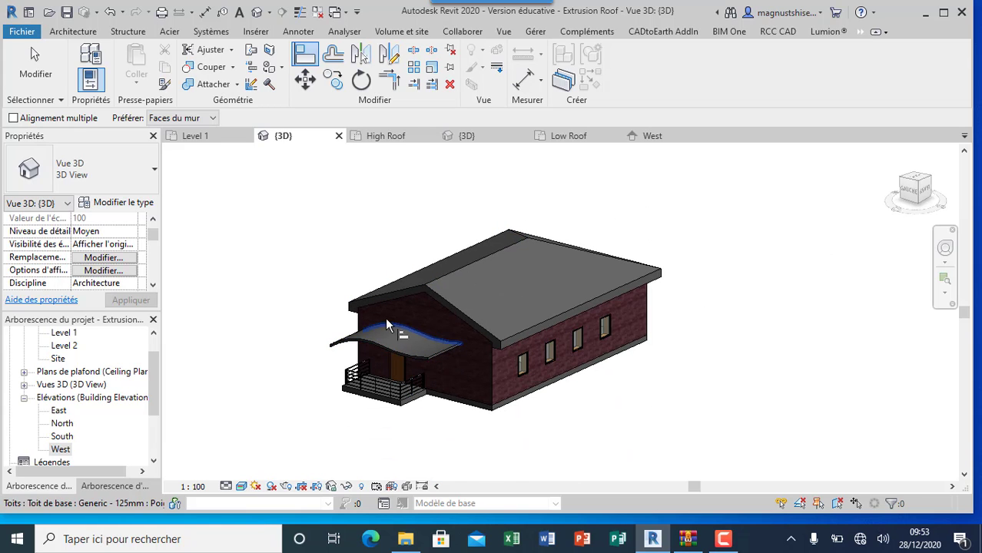
{"action": "scroll", "coordinate": [385, 317], "scroll_direction": "up", "scroll_amount": 3}
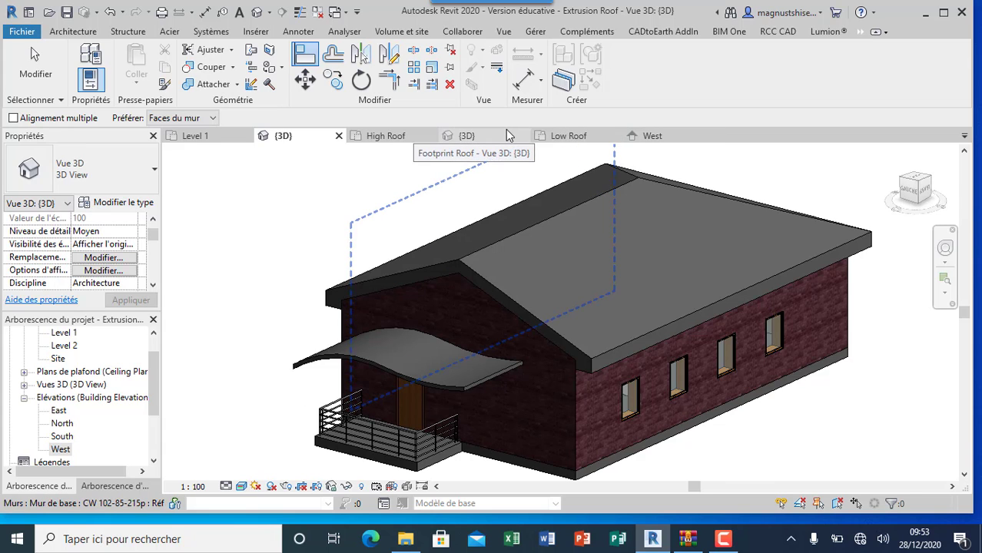
- Switch to the Footprint Roof project's 3D view and set its visual style to Realistic (Réaliste)
{"action": "left_click", "coordinate": [506, 132]}
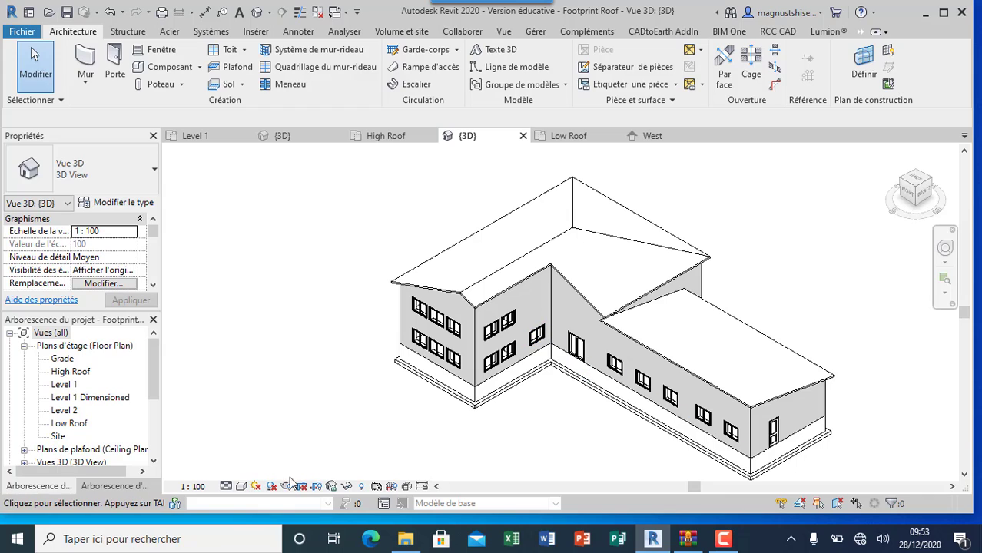
{"action": "left_click", "coordinate": [242, 486]}
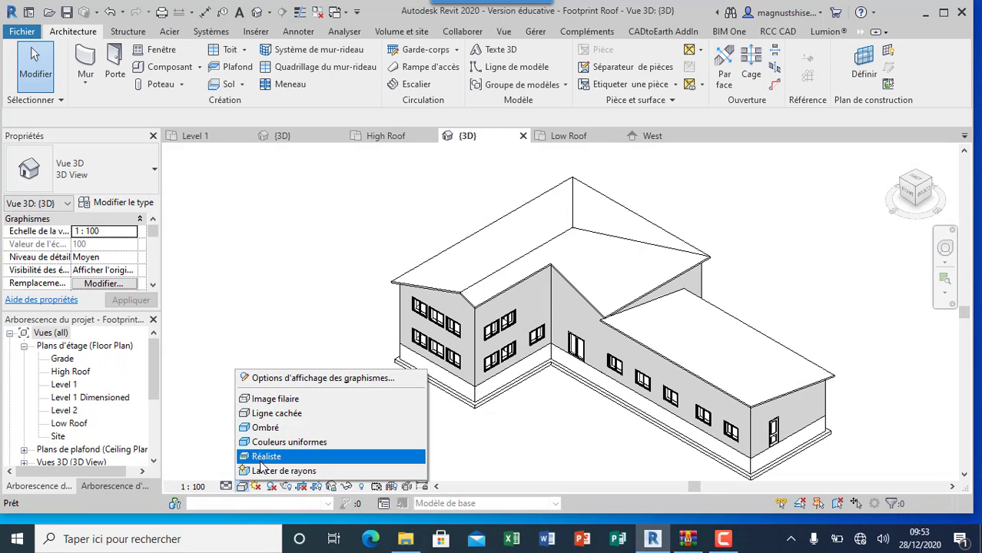
{"action": "left_click", "coordinate": [284, 454]}
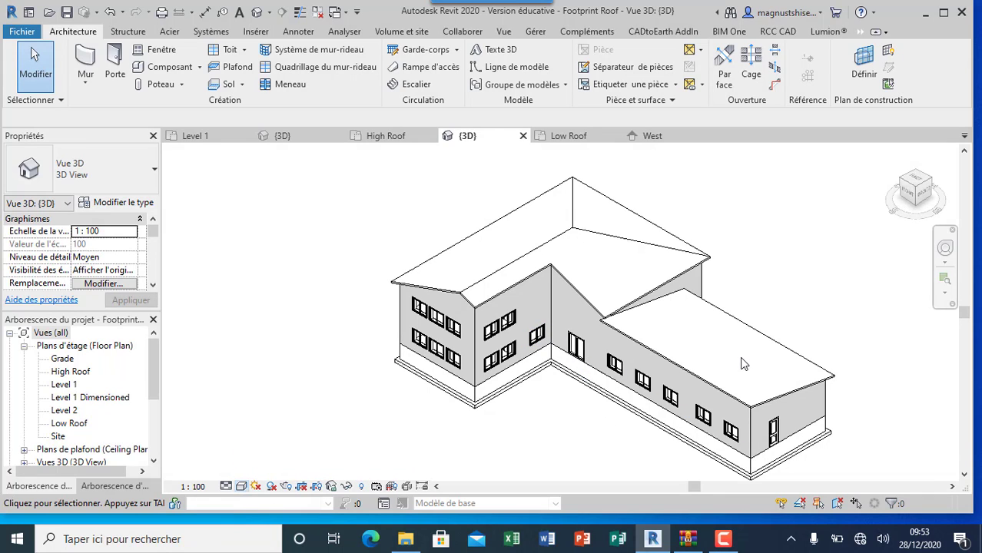
{"action": "scroll", "coordinate": [788, 299], "scroll_direction": "up", "scroll_amount": 2}
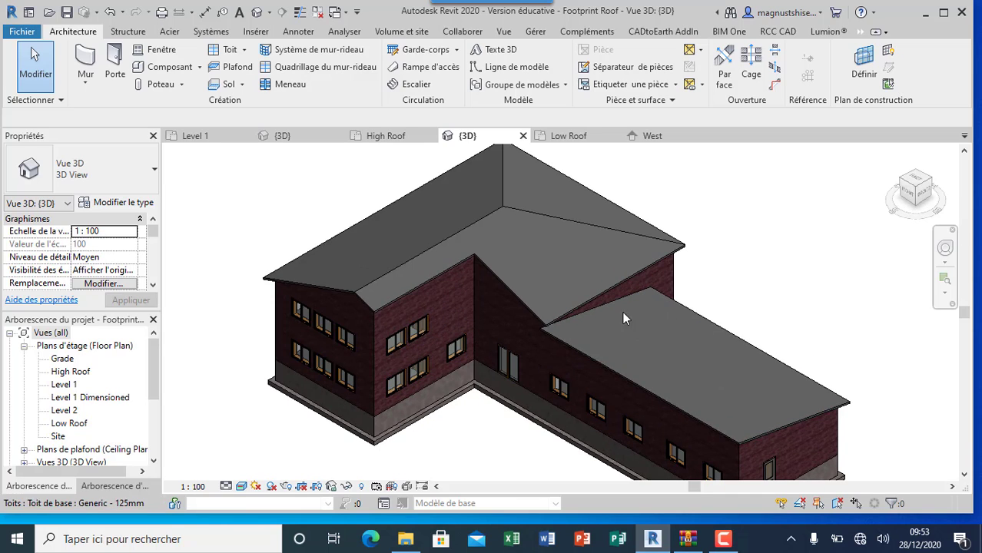